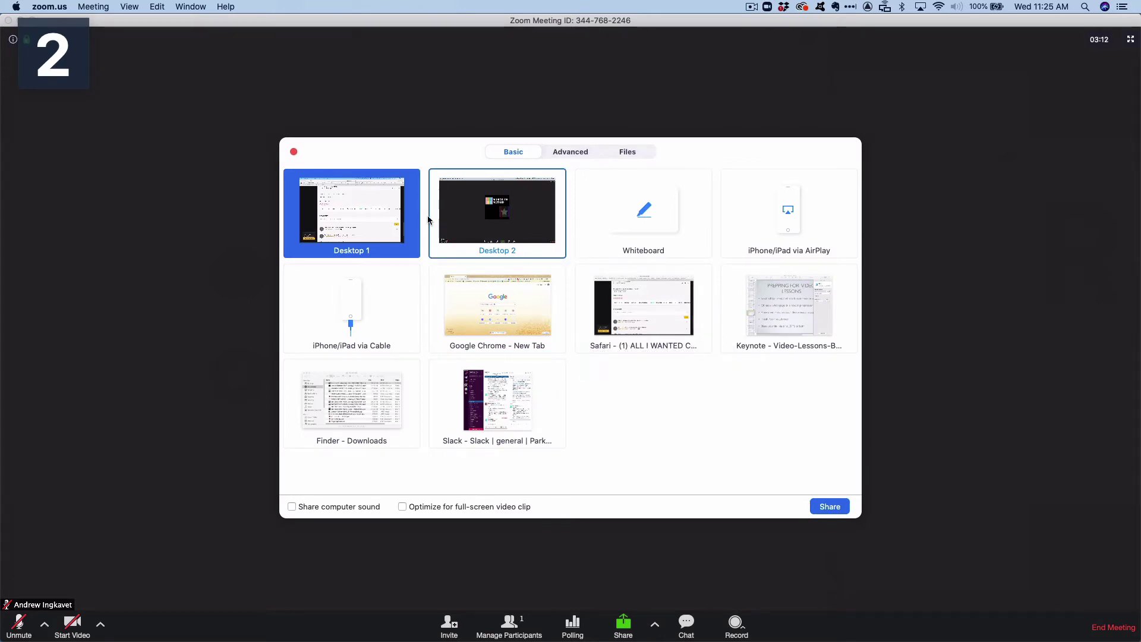
Step: Share the Safari window in the meeting and look through its chord sheet for All I Wanted
{"action": "double_click", "coordinate": [647, 319]}
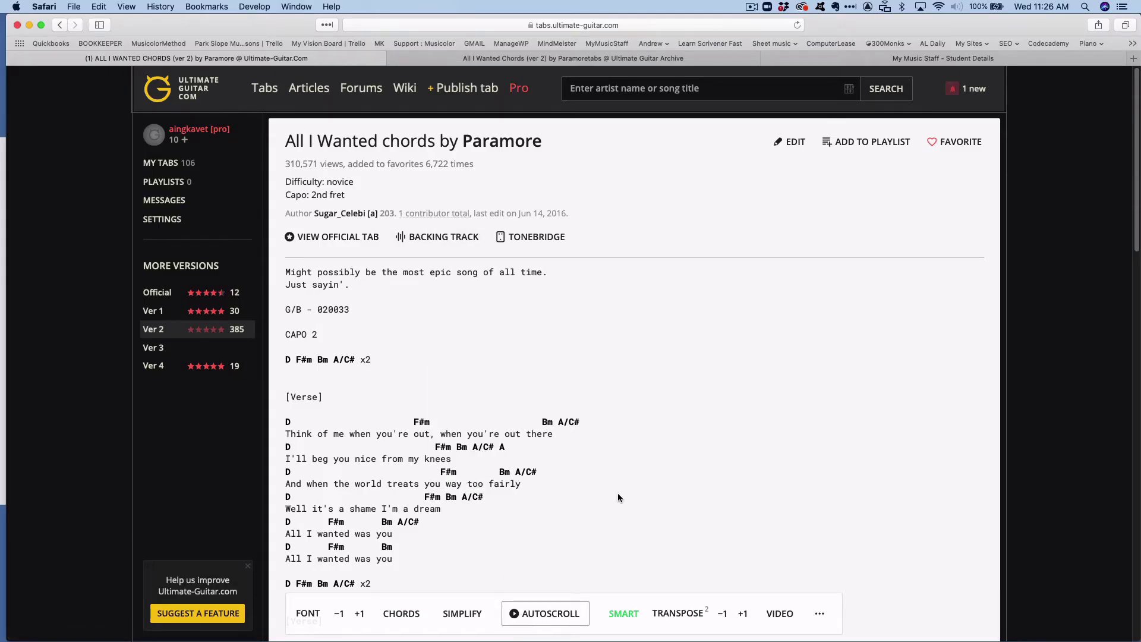
{"action": "scroll", "coordinate": [480, 533], "scroll_direction": "down", "scroll_amount": 8}
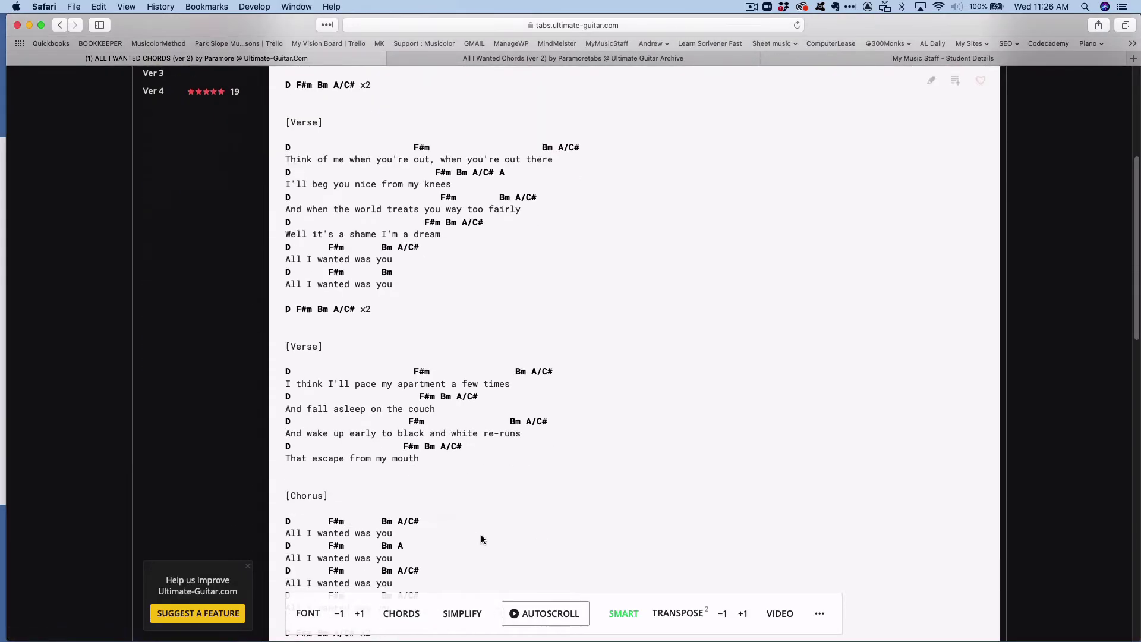
{"action": "scroll", "coordinate": [480, 533], "scroll_direction": "up", "scroll_amount": 8}
{"action": "scroll", "coordinate": [480, 533], "scroll_direction": "up", "scroll_amount": 1}
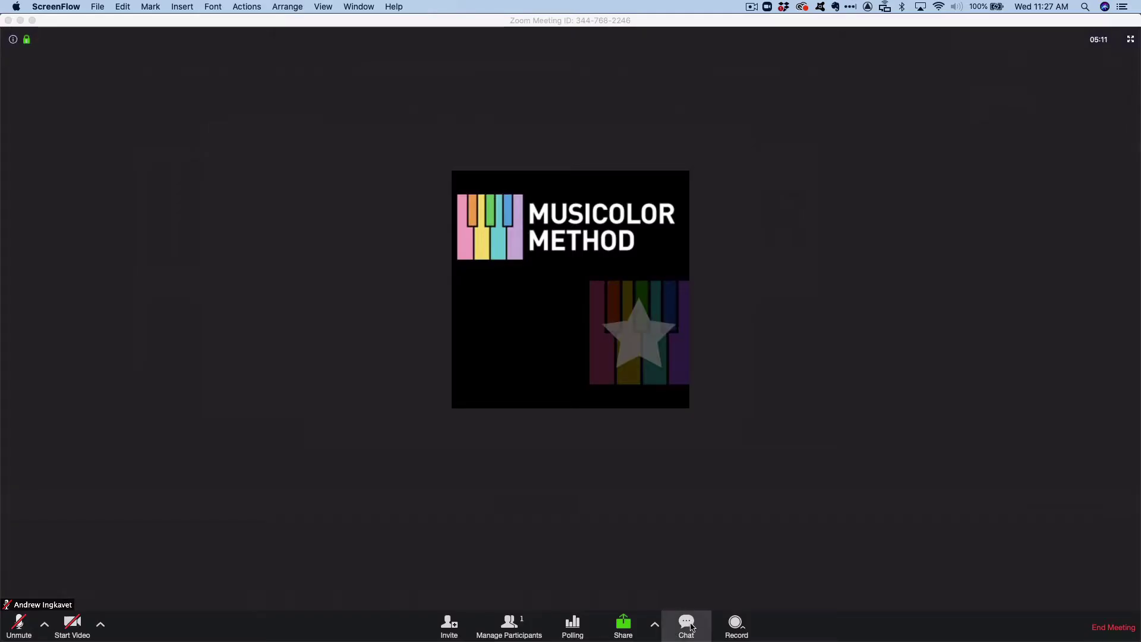
Step: Open the meeting chat and send everyone the message "Hello can you hear me?"
{"action": "left_click", "coordinate": [688, 625]}
{"action": "left_click", "coordinate": [688, 625]}
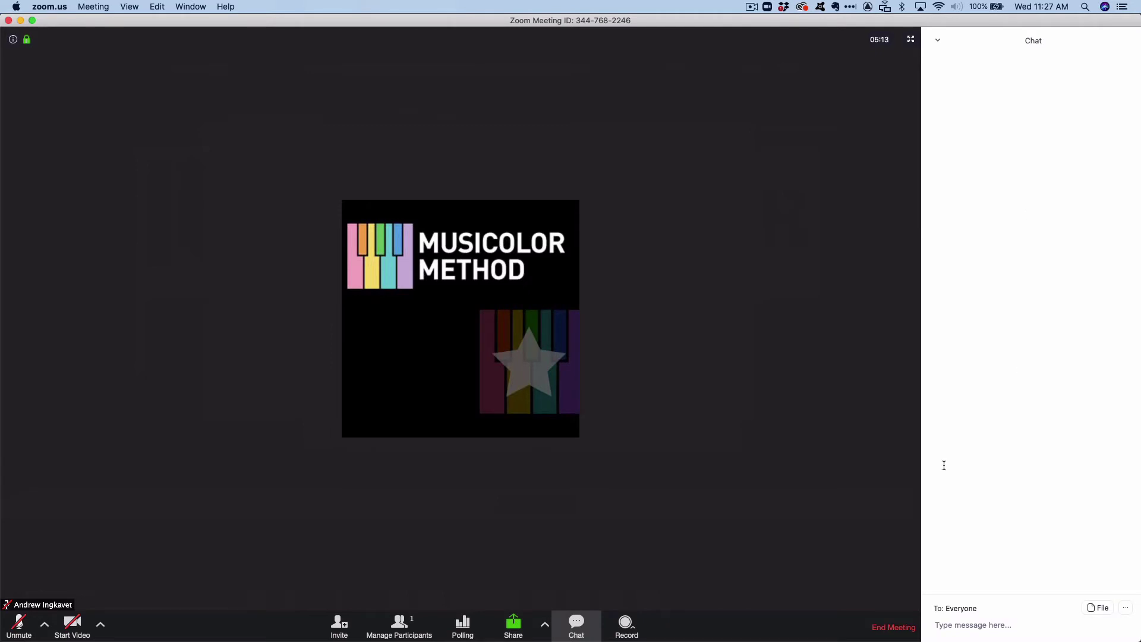
{"action": "left_click", "coordinate": [951, 631]}
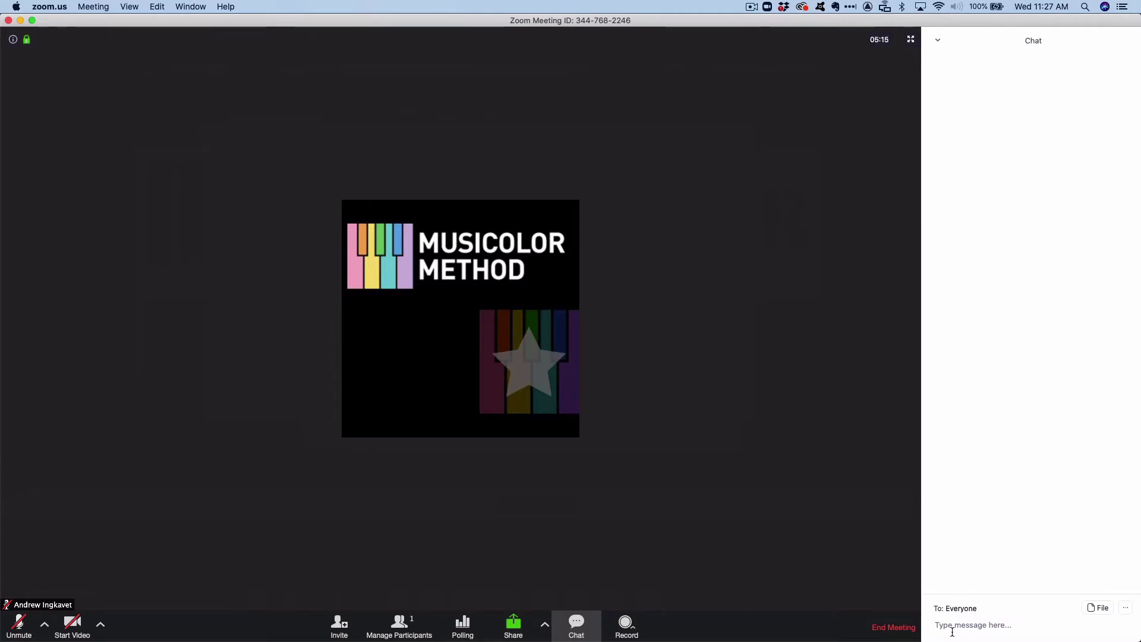
{"action": "type", "text": "He"}
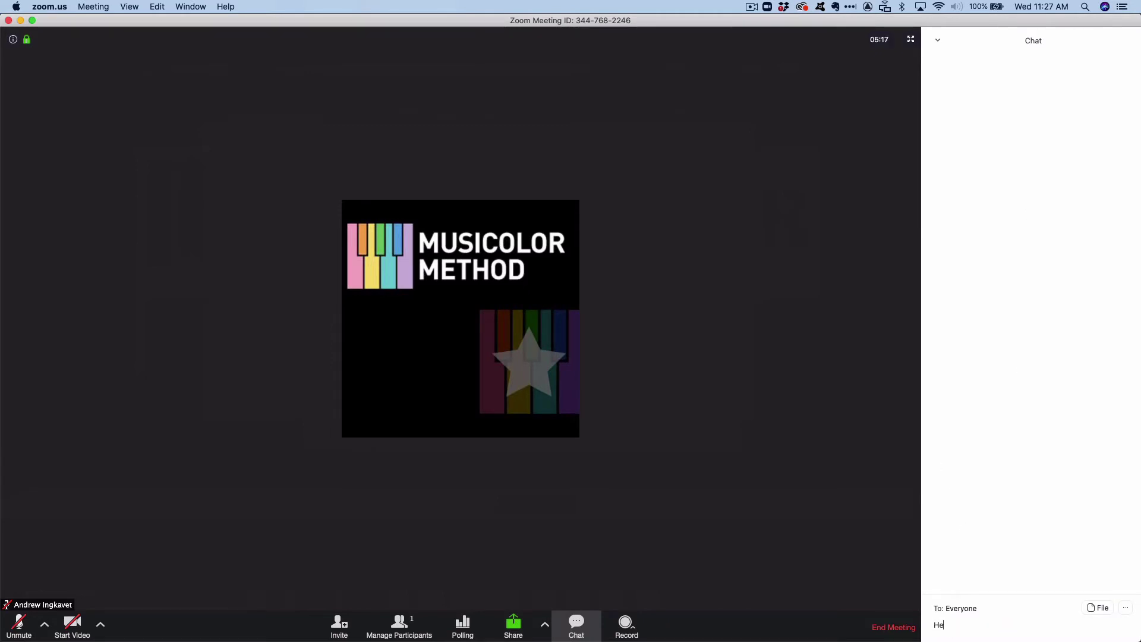
{"action": "type", "text": "llo can you hear me?"}
{"action": "key", "text": "Return"}
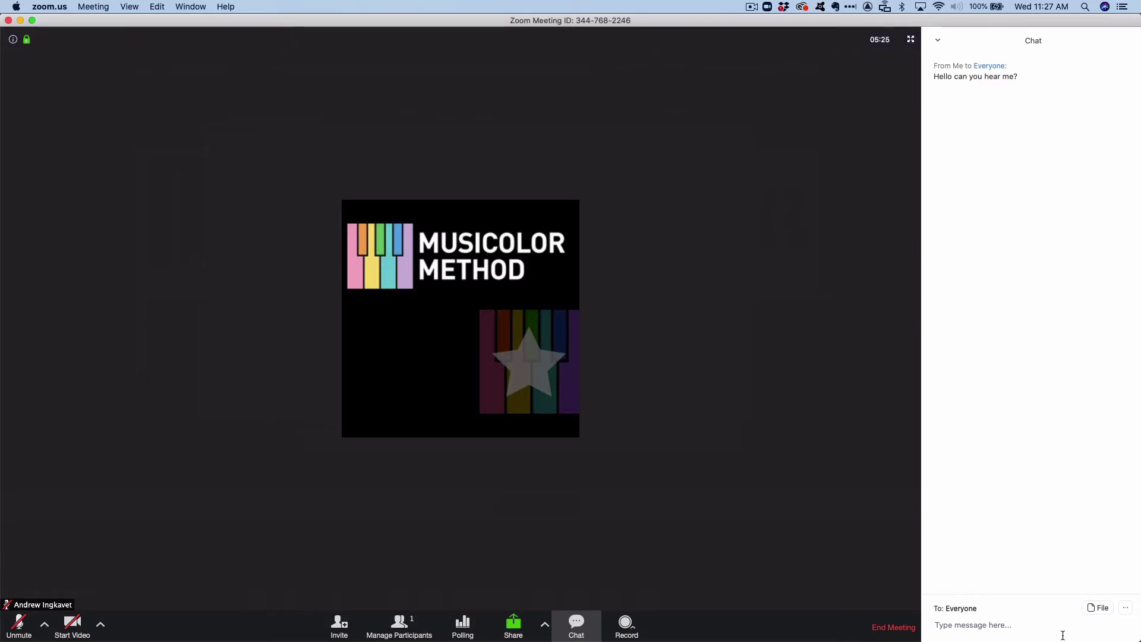
Step: Check the meeting's recording options without starting a recording, and close the chat
{"action": "left_click", "coordinate": [1033, 622]}
{"action": "left_click", "coordinate": [632, 629]}
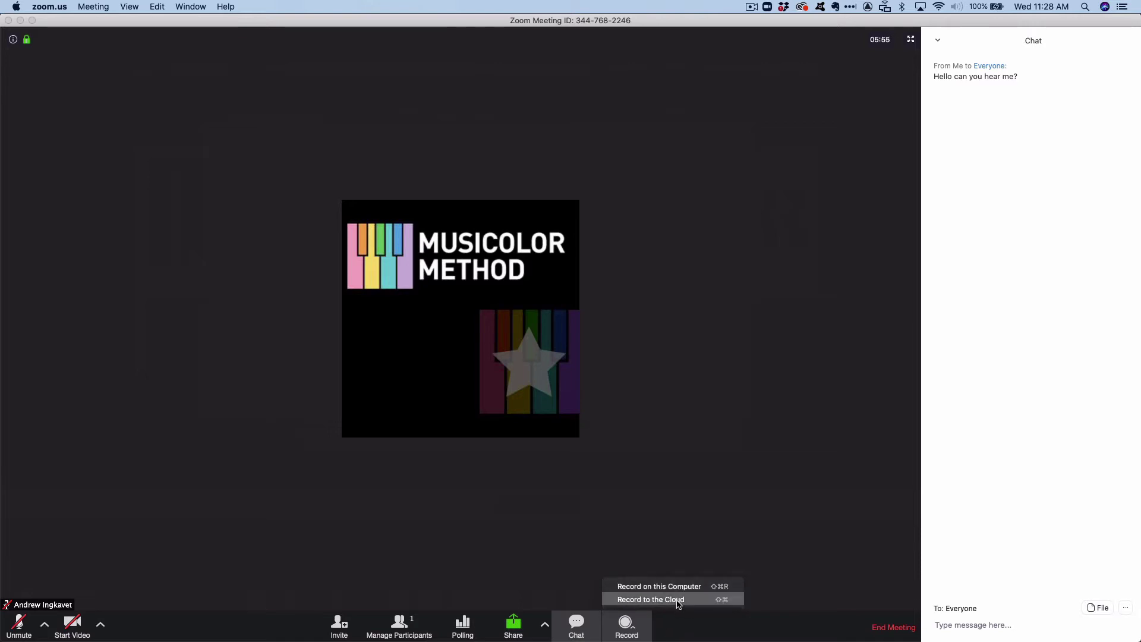
{"action": "left_click", "coordinate": [671, 539]}
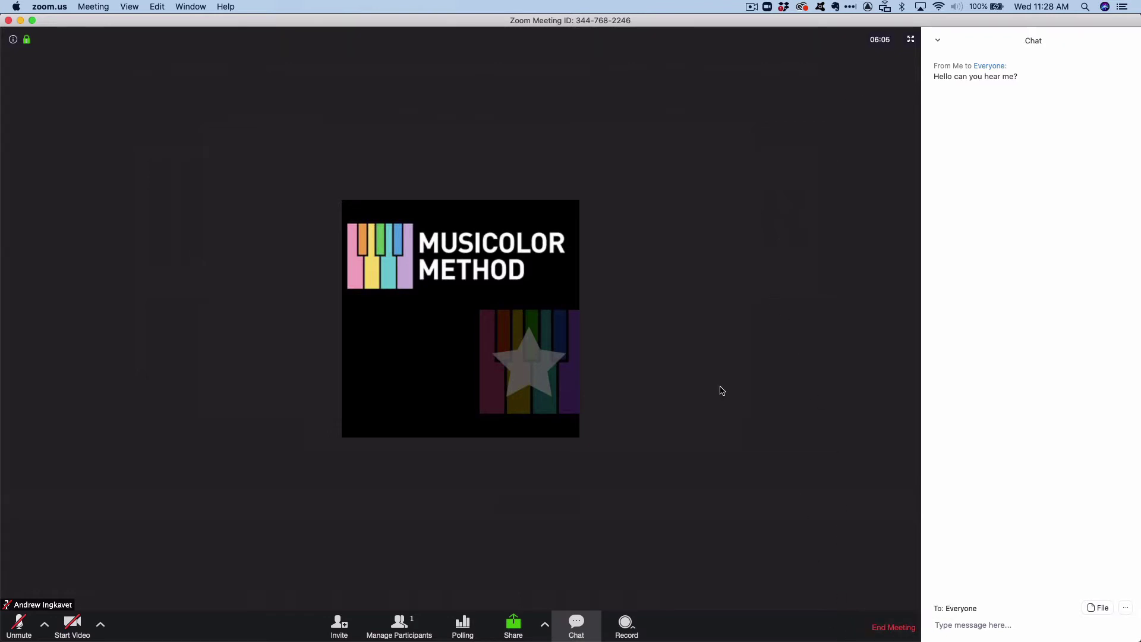
{"action": "left_click", "coordinate": [576, 622]}
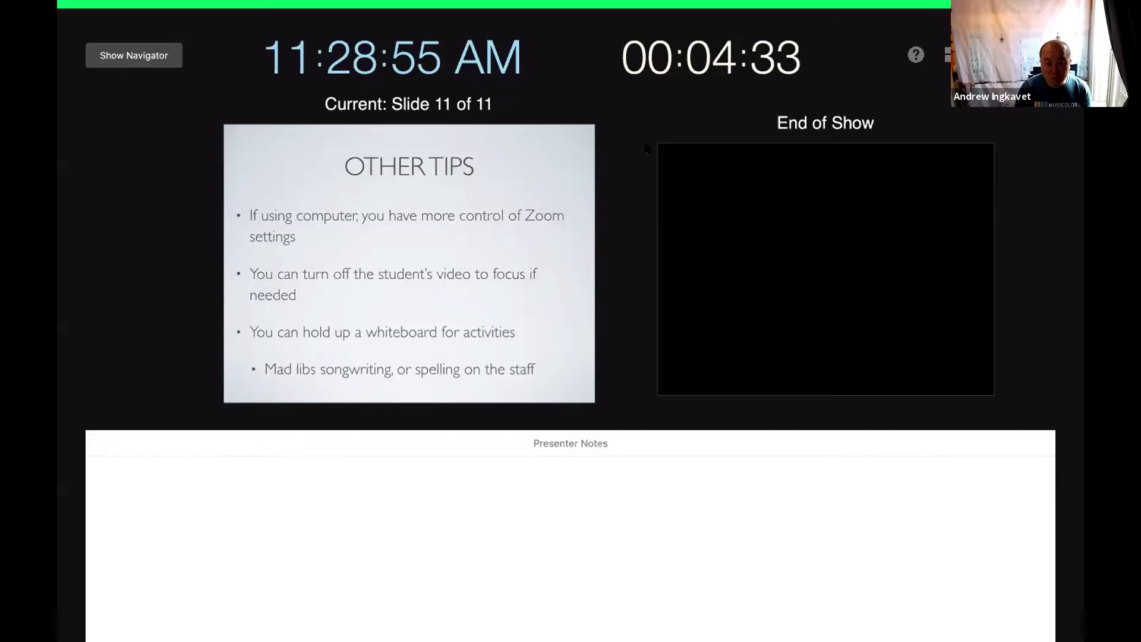
Step: Switch to Chrome and load the zoom.us home page in place of the post-attendee page
{"action": "left_click", "coordinate": [632, 413]}
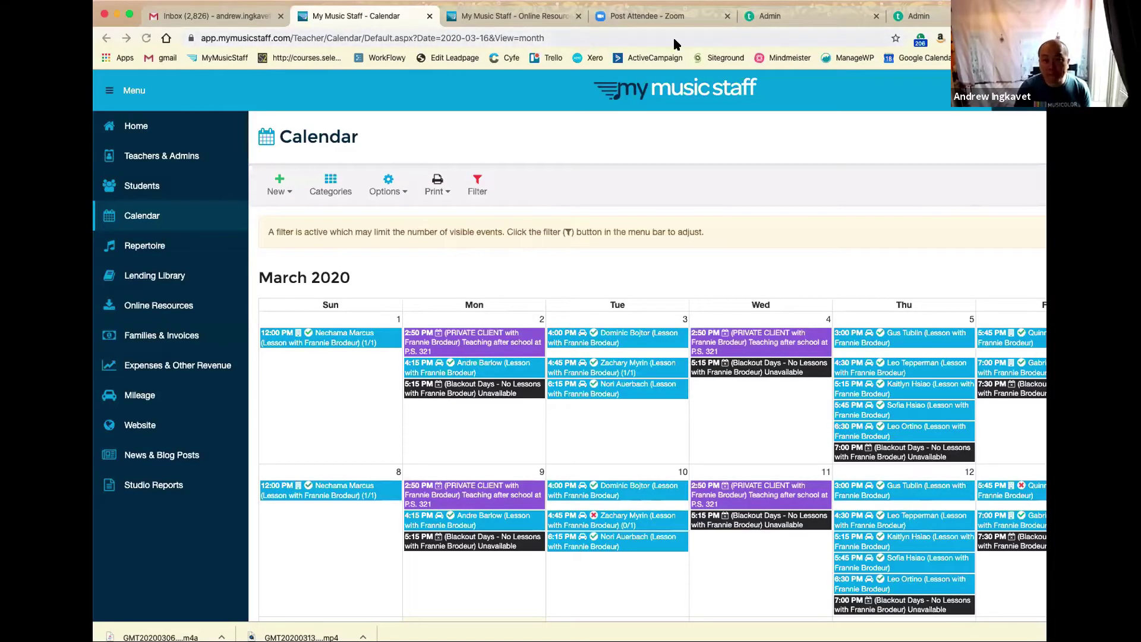
{"action": "left_click", "coordinate": [659, 17]}
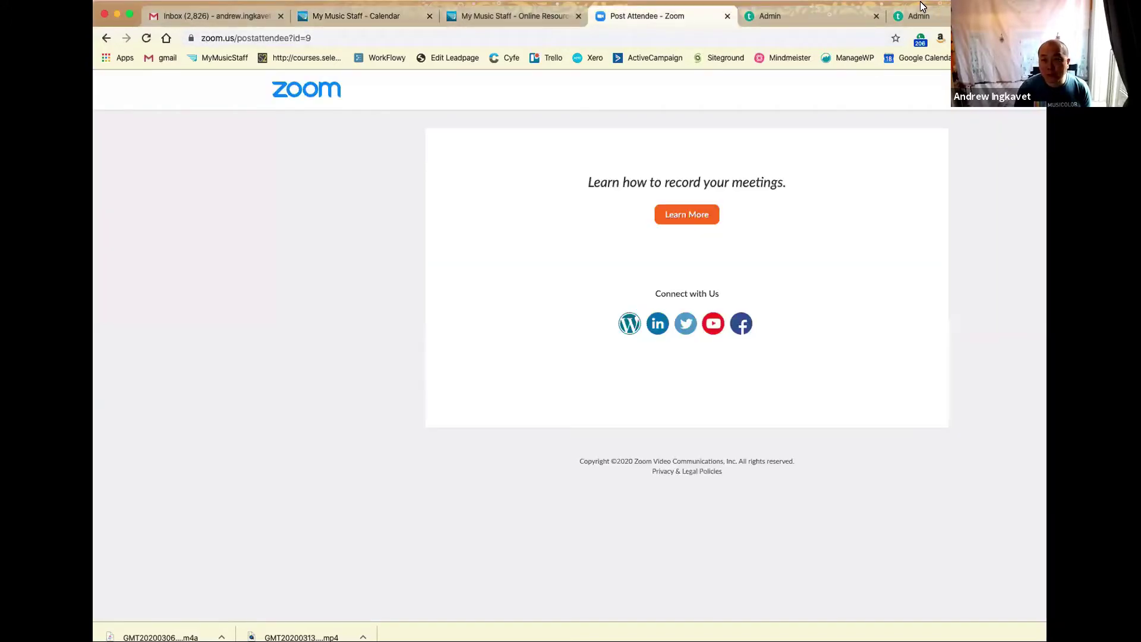
{"action": "key", "text": "ctrl+alt+Return"}
{"action": "left_click", "coordinate": [272, 38]}
{"action": "type", "text": "zoom"}
{"action": "key", "text": "Return"}
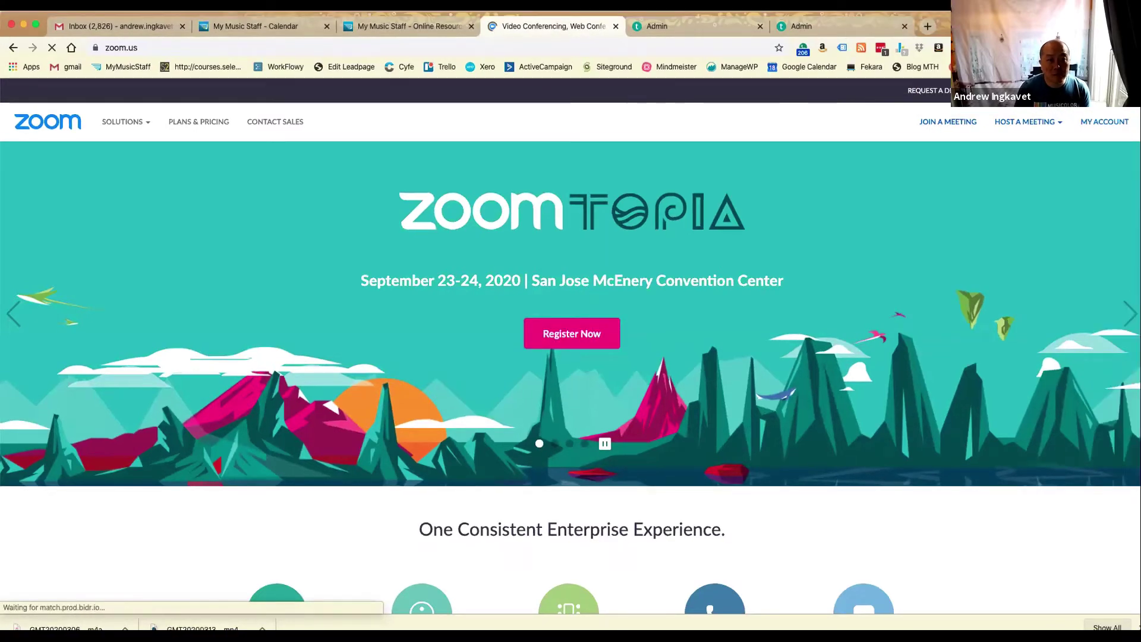
{"action": "left_click_drag", "start_coordinate": [5, 37], "coordinate": [233, 37]}
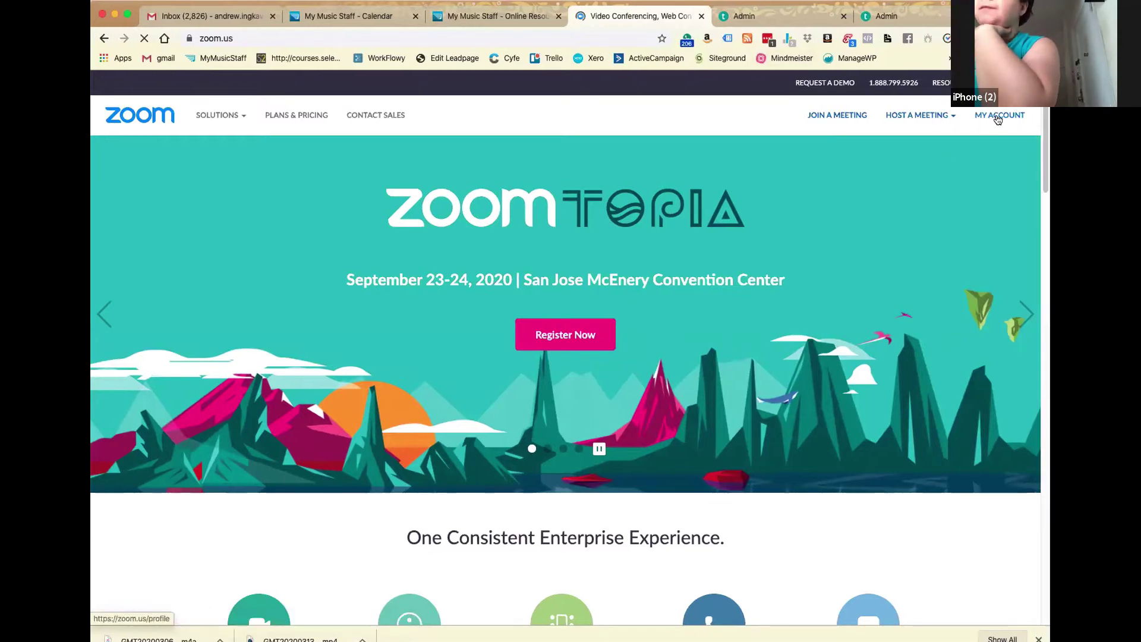
Step: Open the recordings in the Zoom account and bring up the local recordings
{"action": "left_click", "coordinate": [998, 117]}
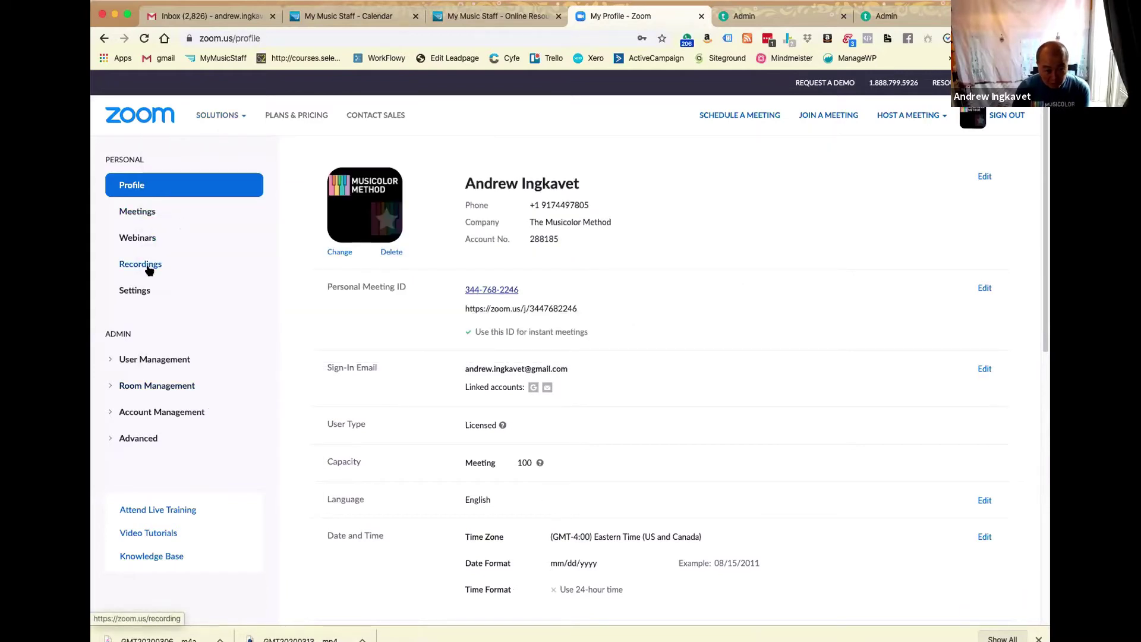
{"action": "left_click", "coordinate": [148, 269]}
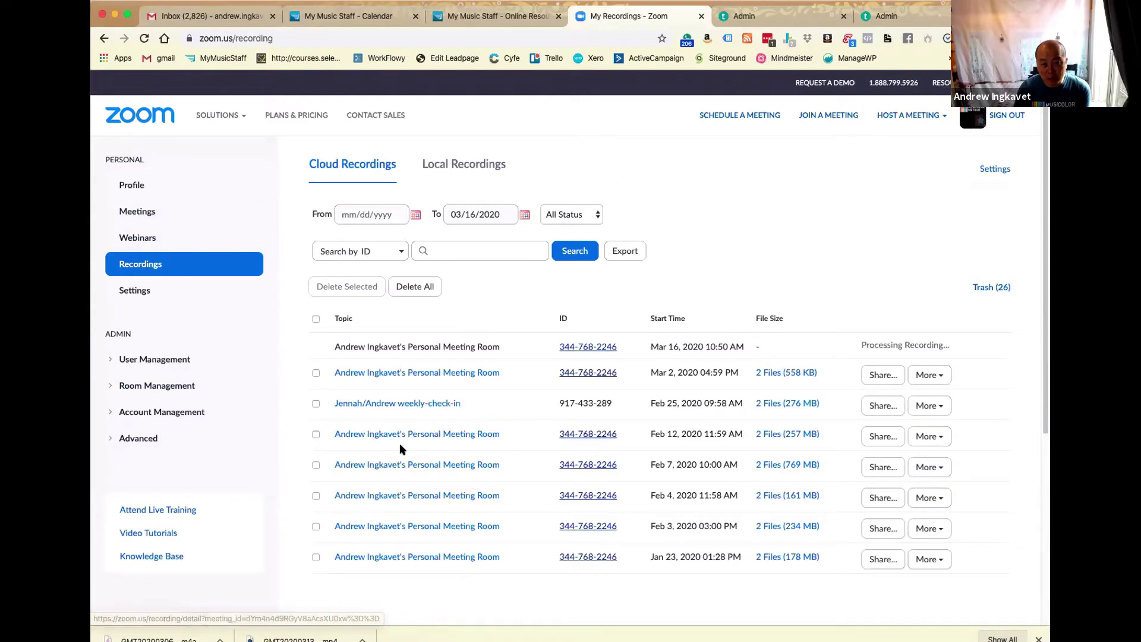
{"action": "left_click", "coordinate": [493, 165]}
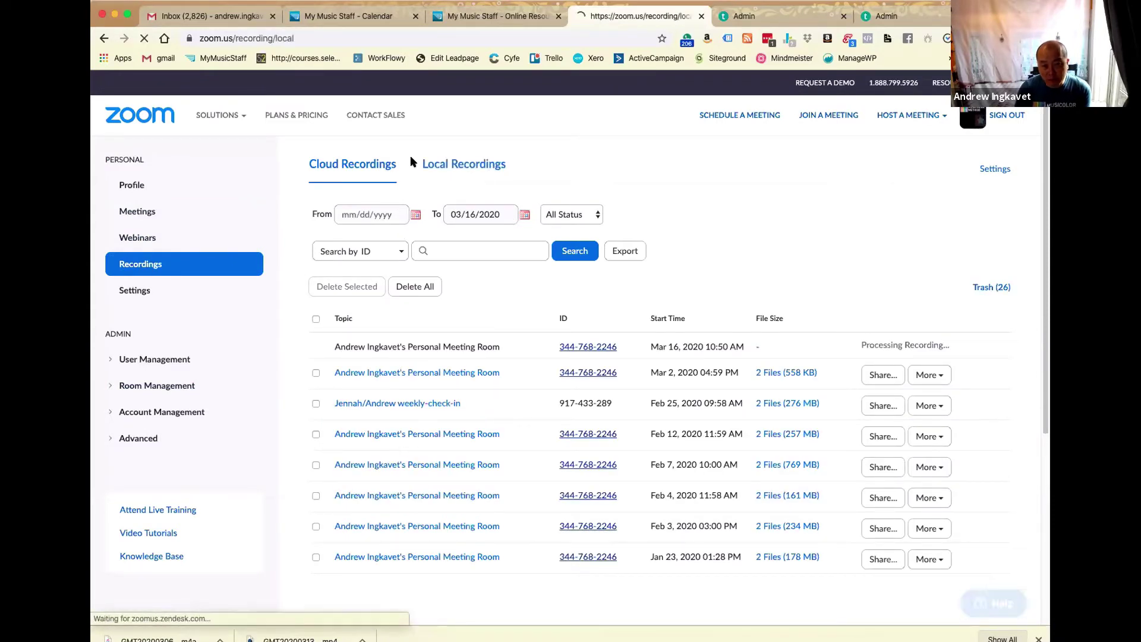
Step: Return to the cloud recordings and download the shared screen with speaker view video of the Feb 25, 2020 weekly check-in
{"action": "left_click", "coordinate": [356, 165]}
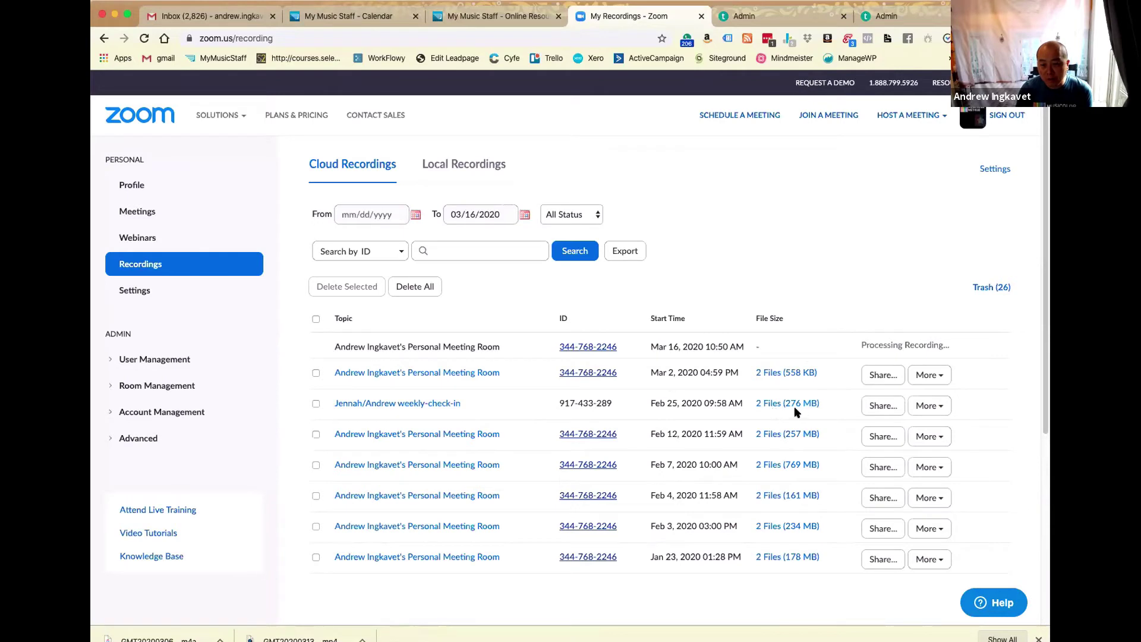
{"action": "left_click", "coordinate": [777, 404]}
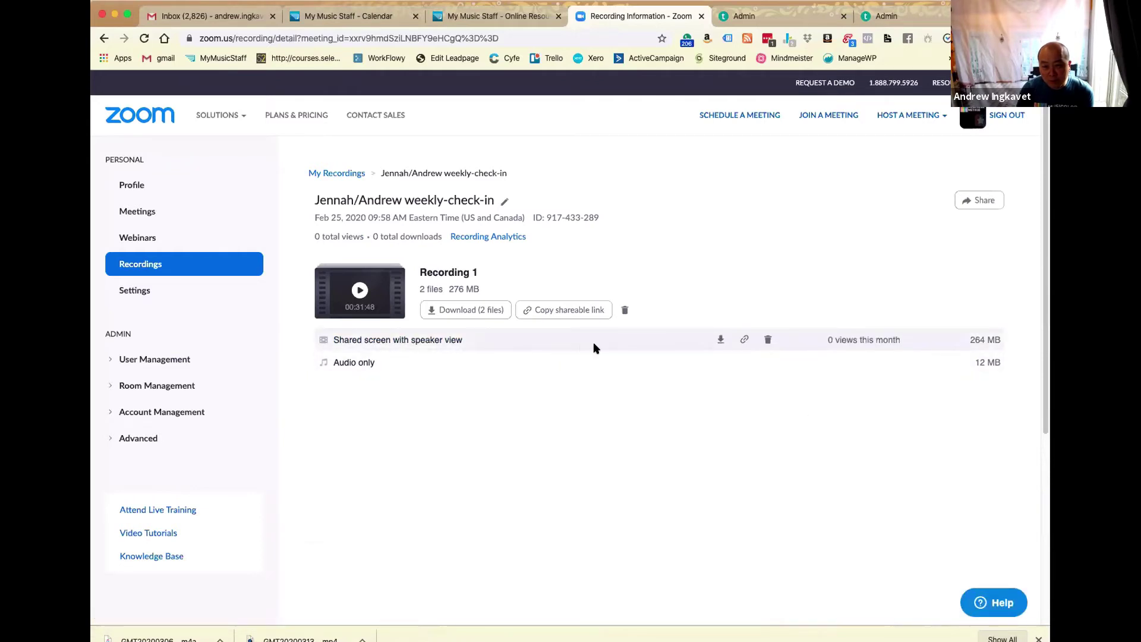
{"action": "left_click", "coordinate": [720, 341]}
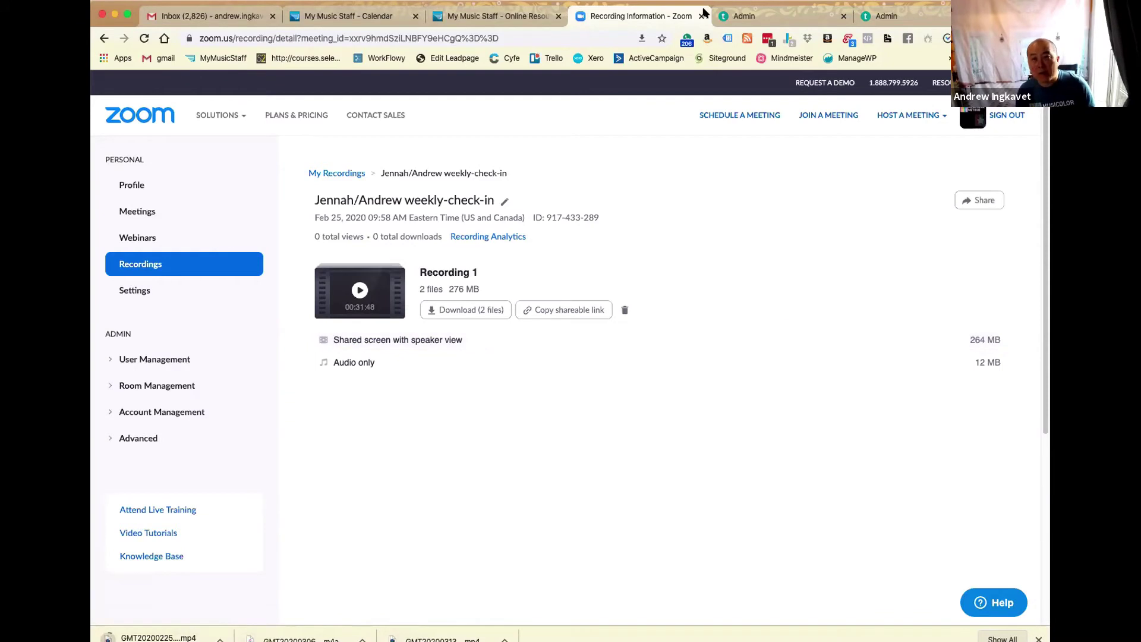
Step: Go to Online Resources in My Music Staff and choose the downloaded mp4 recording for a new file upload
{"action": "left_click", "coordinate": [481, 17]}
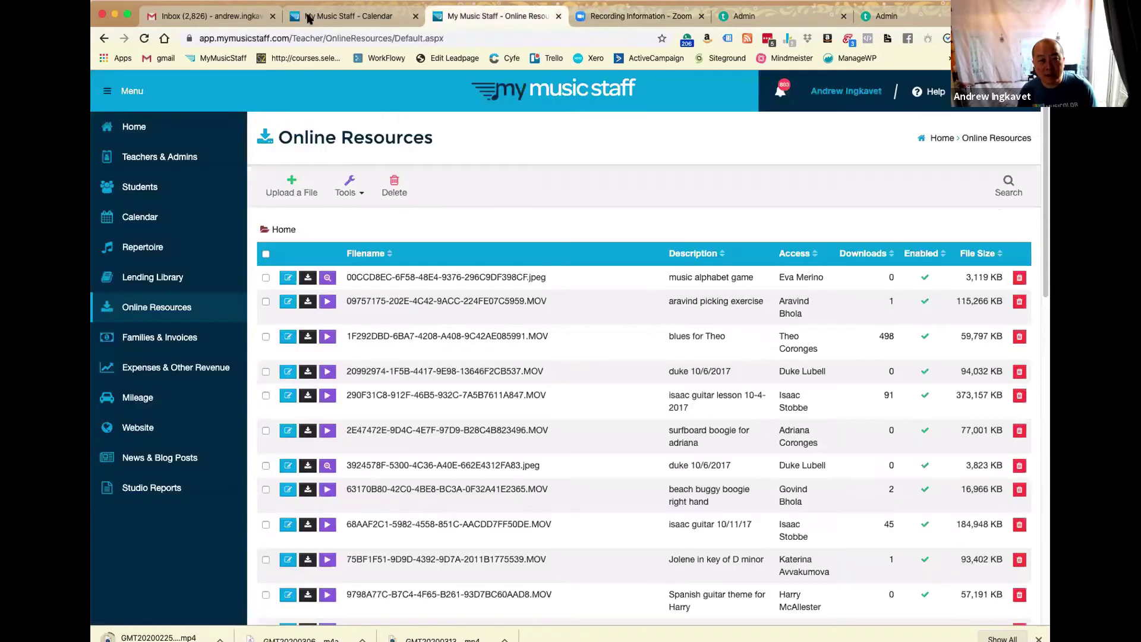
{"action": "left_click", "coordinate": [168, 307]}
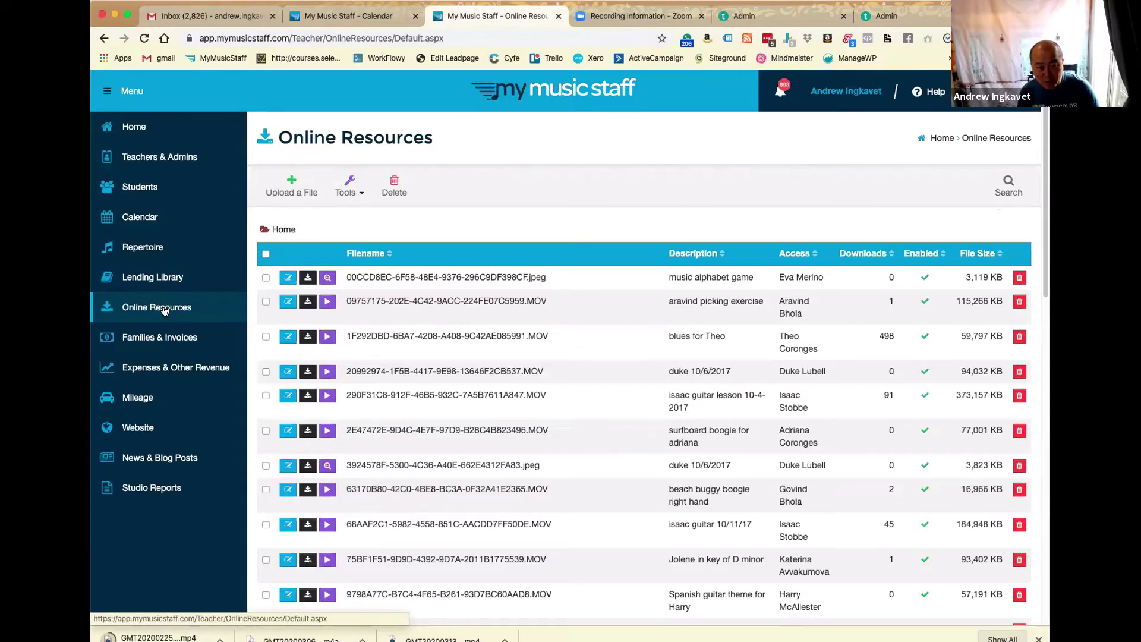
{"action": "left_click", "coordinate": [295, 197]}
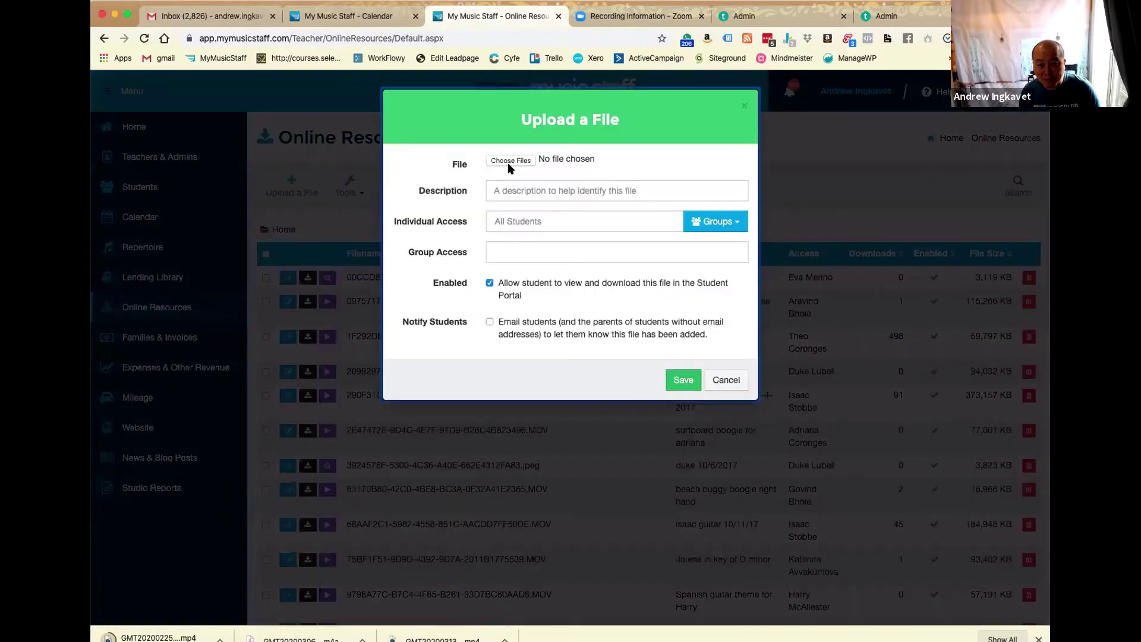
{"action": "left_click", "coordinate": [511, 160]}
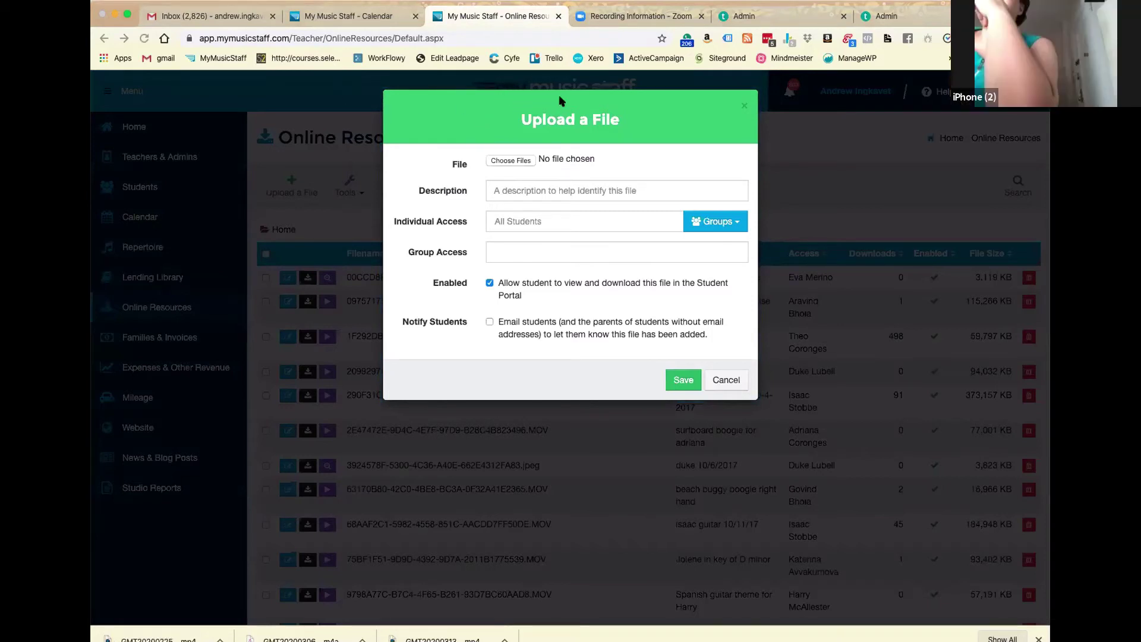
{"action": "left_click", "coordinate": [833, 558]}
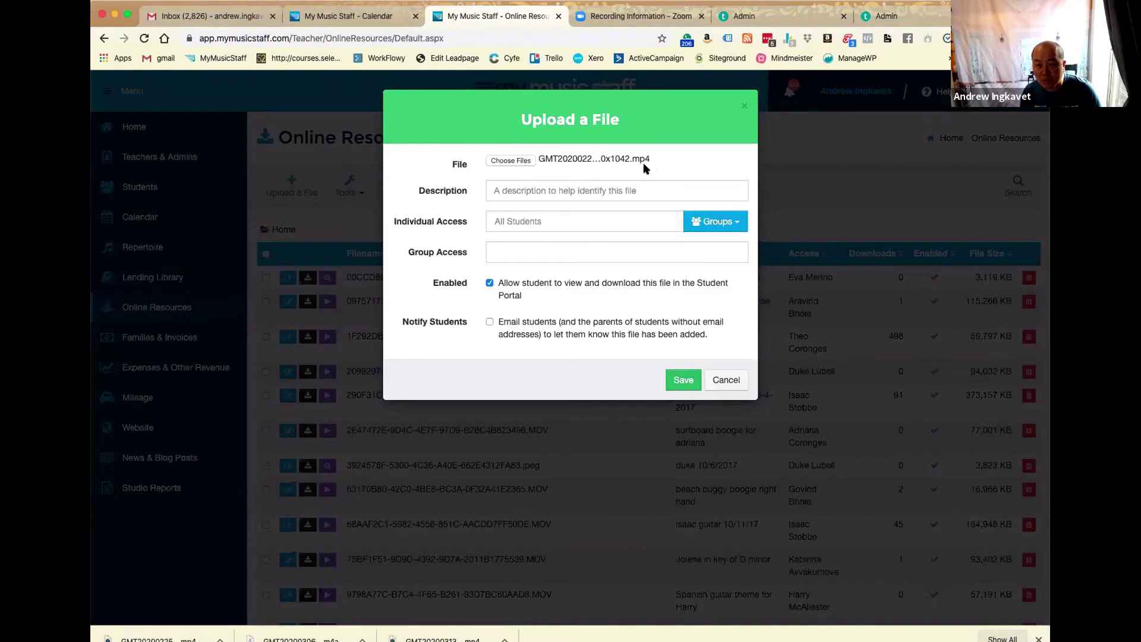
Step: Fill in the upload with the description "Video lesson for today", one student's individual access and e-mail notification, and cancel it
{"action": "left_click", "coordinate": [543, 196]}
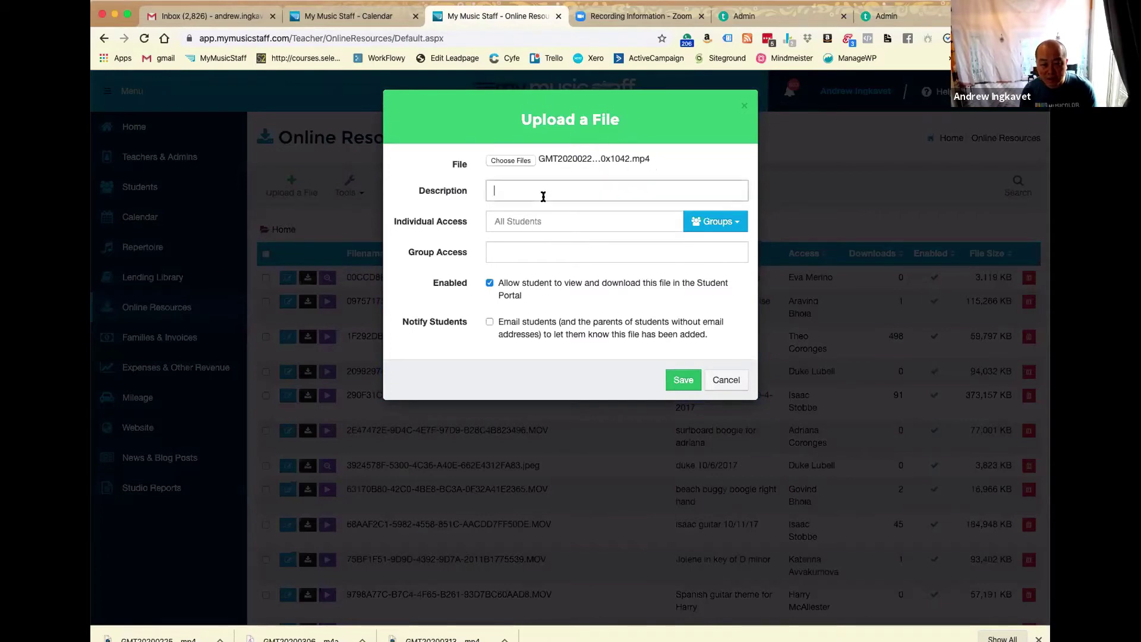
{"action": "type", "text": "Video lesson for today"}
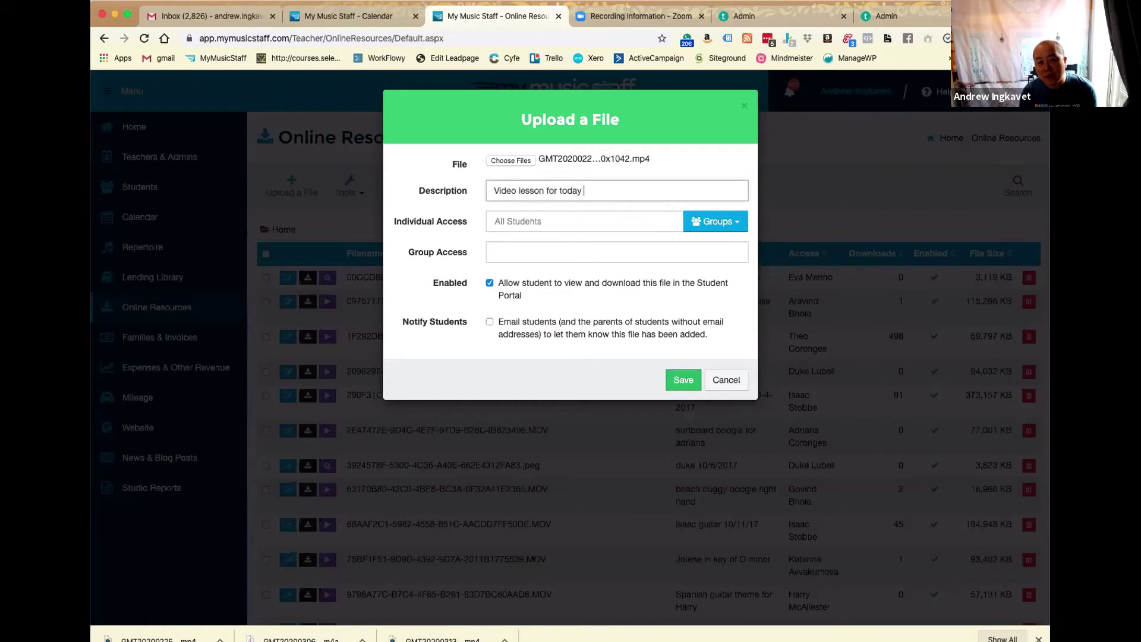
{"action": "left_click", "coordinate": [533, 219]}
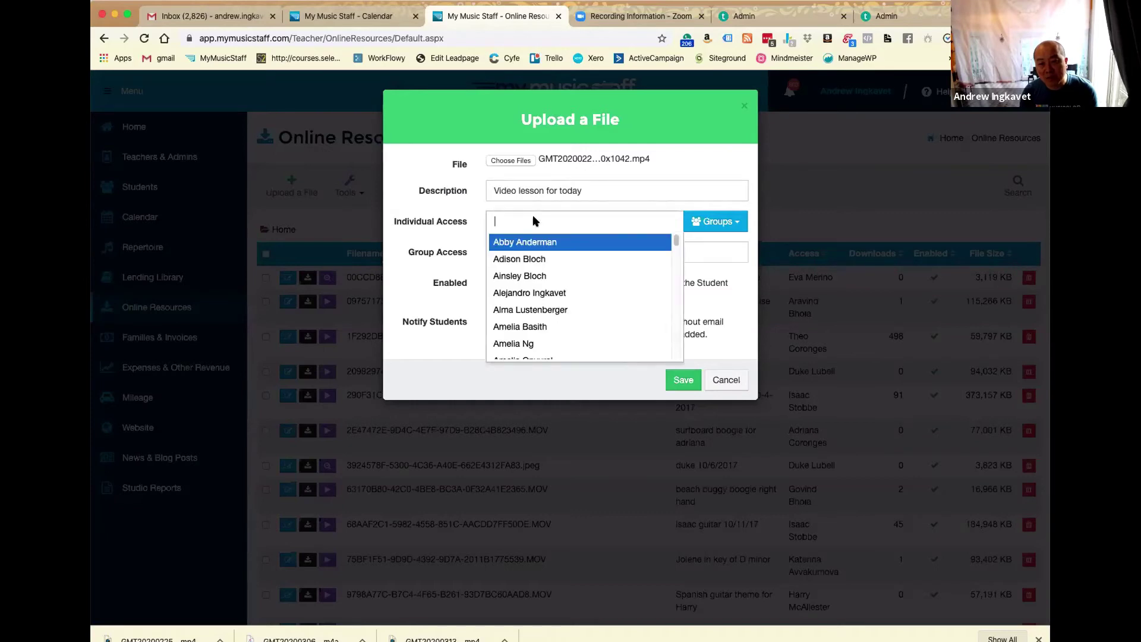
{"action": "type", "text": "adis"}
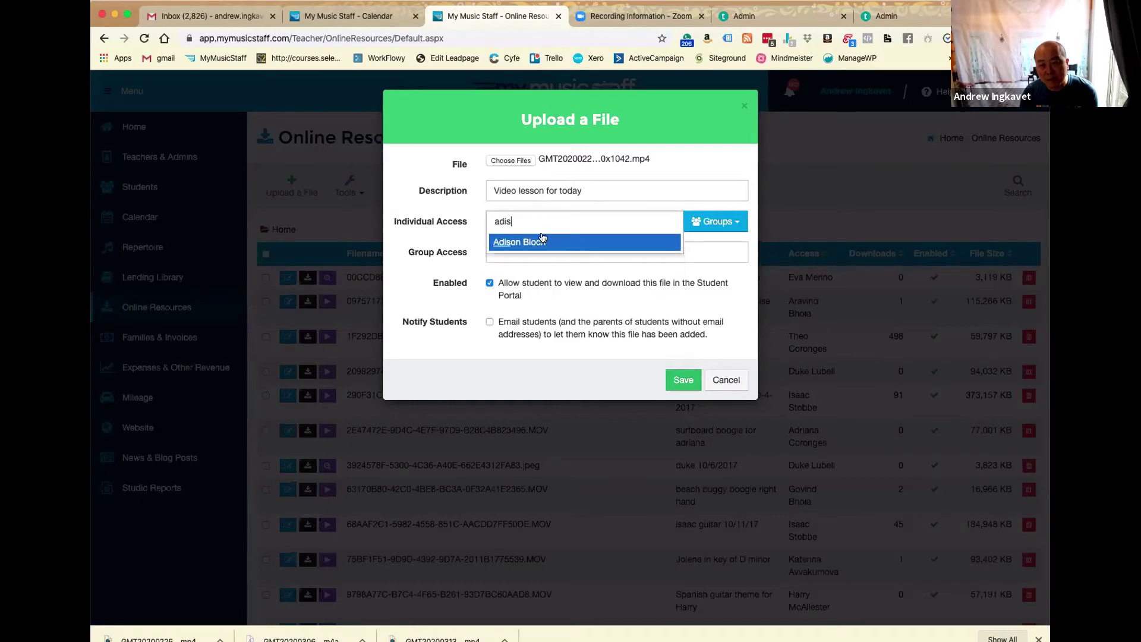
{"action": "left_click", "coordinate": [541, 242]}
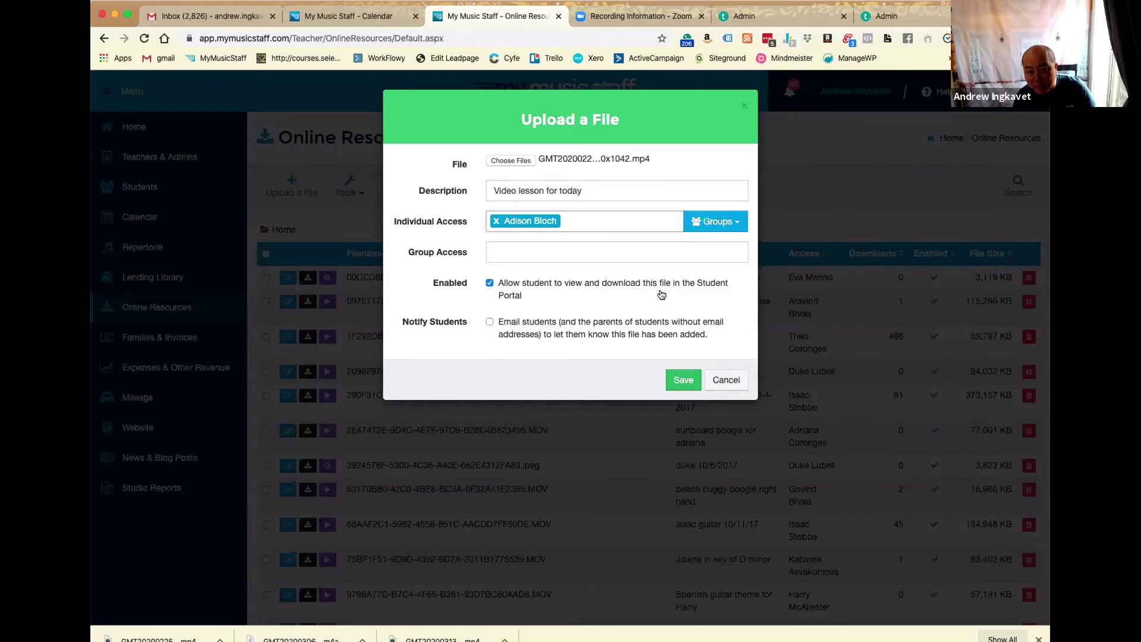
{"action": "left_click", "coordinate": [490, 322]}
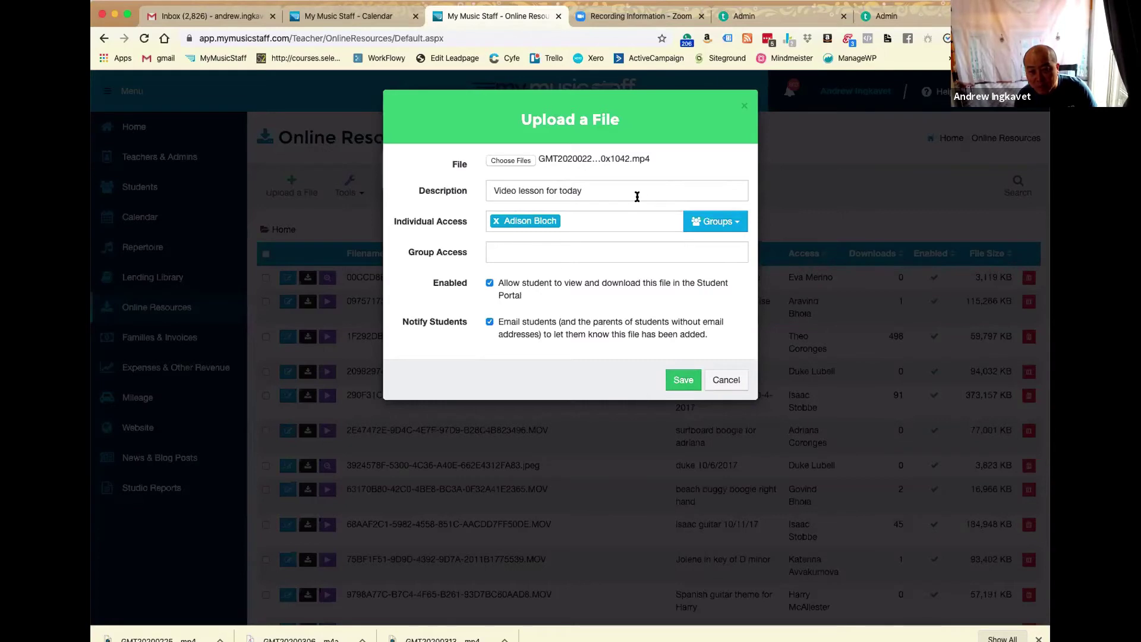
{"action": "left_click", "coordinate": [726, 379]}
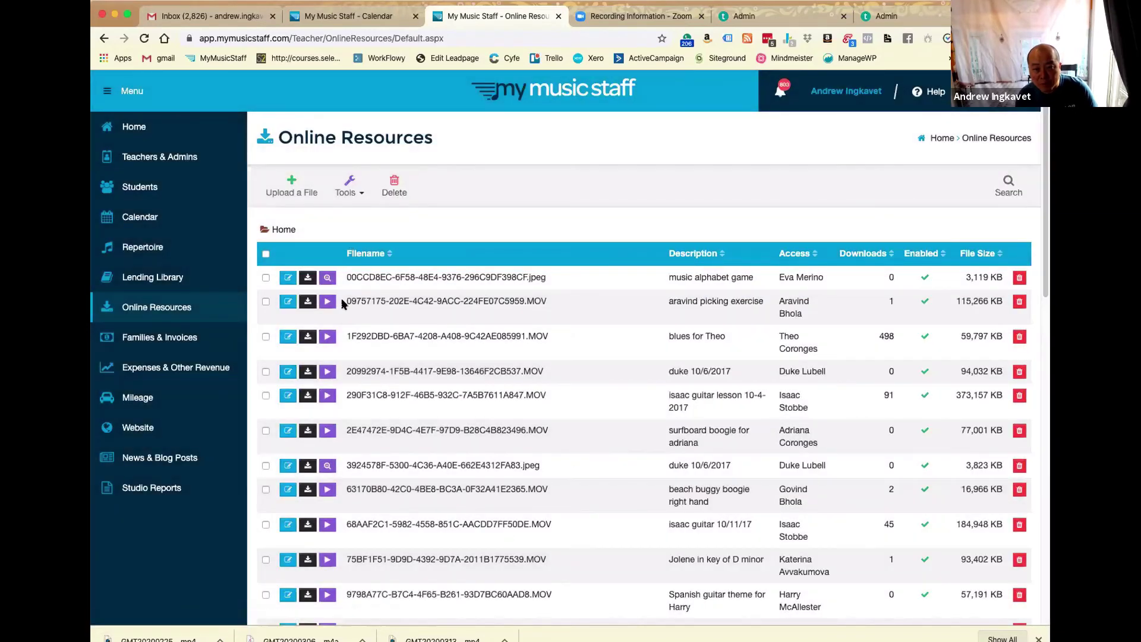
Step: Look through the files listed in Online Resources and the students who have access to them
{"action": "scroll", "coordinate": [548, 395], "scroll_direction": "down", "scroll_amount": 3}
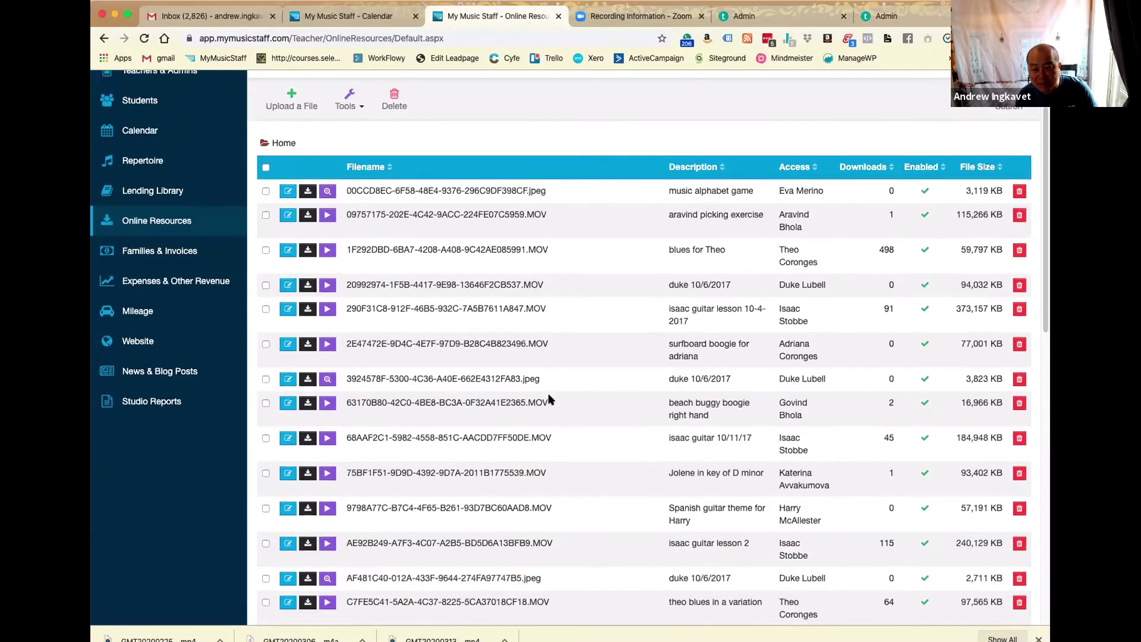
{"action": "scroll", "coordinate": [514, 266], "scroll_direction": "up", "scroll_amount": 3}
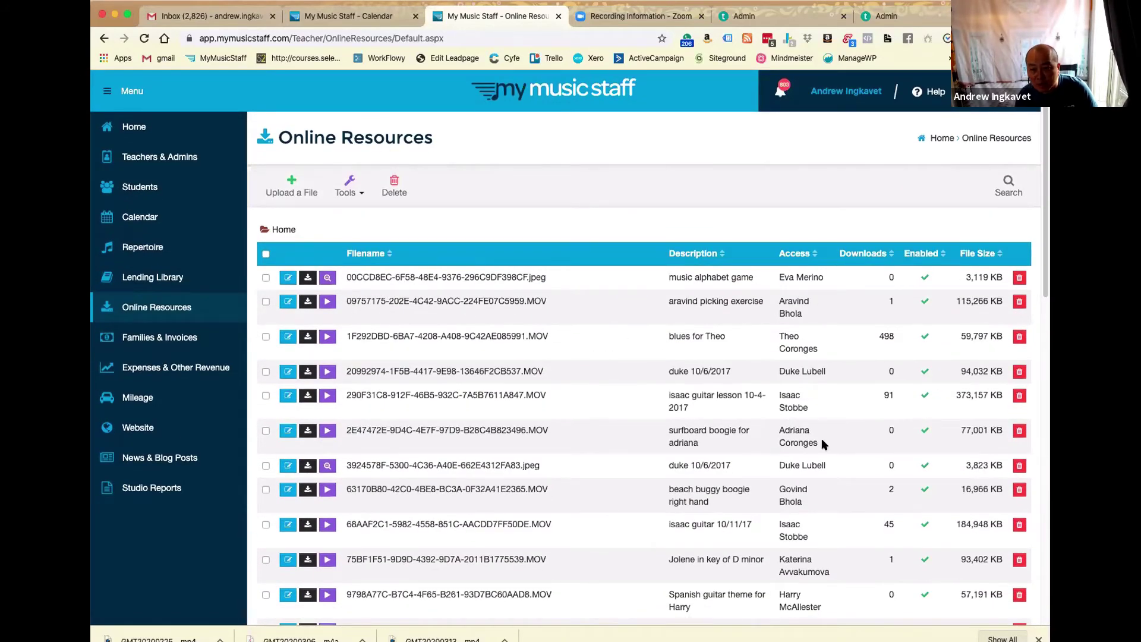
{"action": "scroll", "coordinate": [828, 548], "scroll_direction": "down", "scroll_amount": 3}
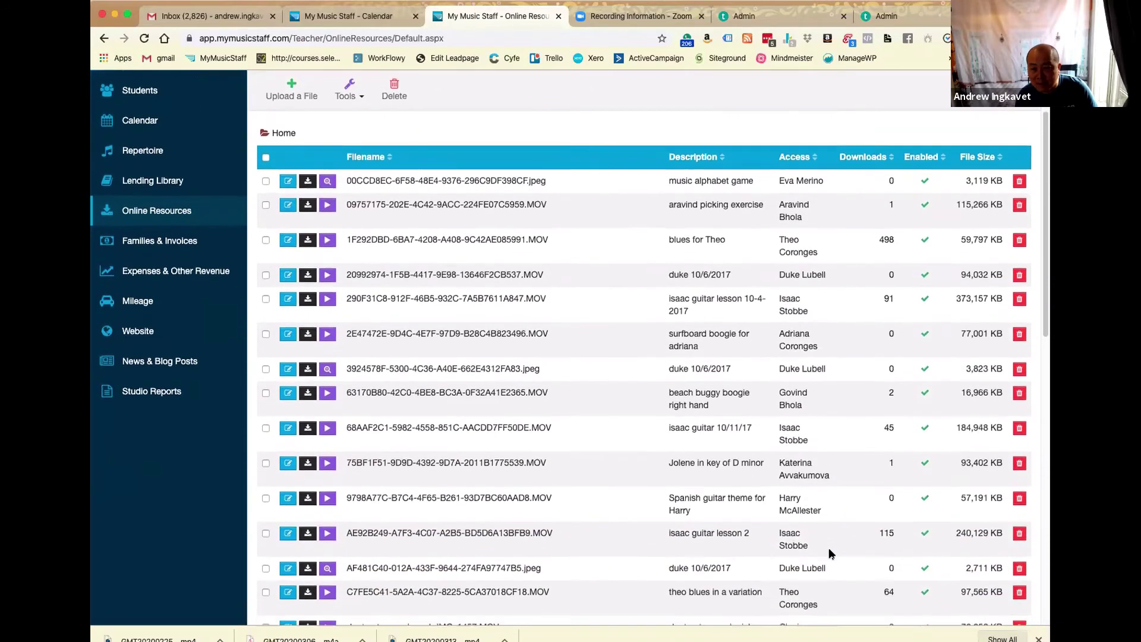
{"action": "scroll", "coordinate": [829, 547], "scroll_direction": "up", "scroll_amount": 1}
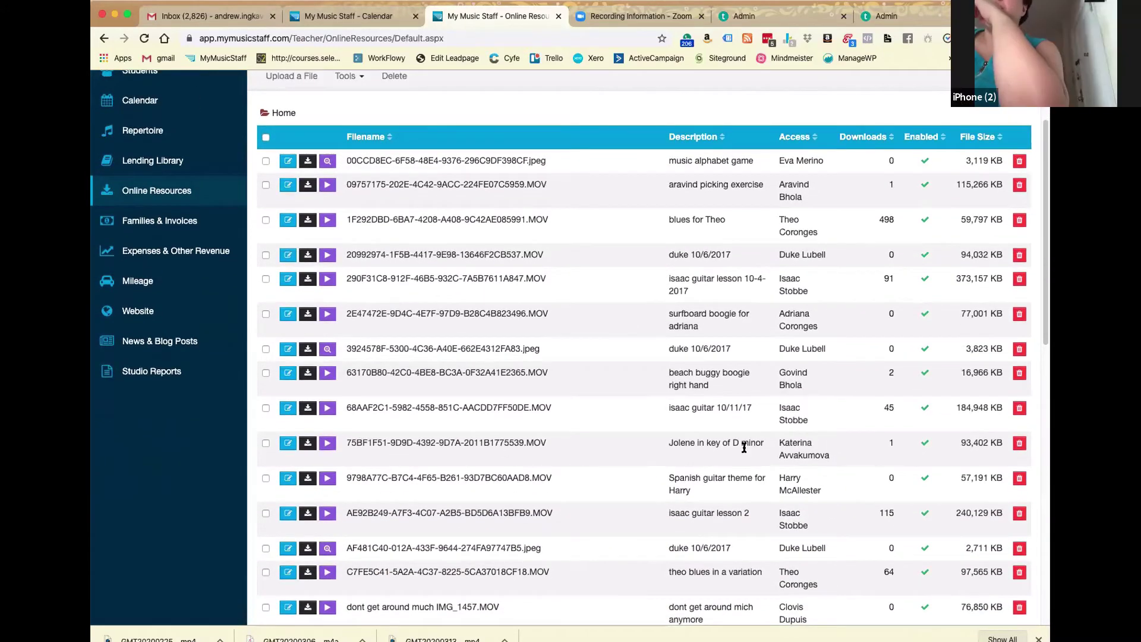
{"action": "scroll", "coordinate": [743, 446], "scroll_direction": "down", "scroll_amount": 2}
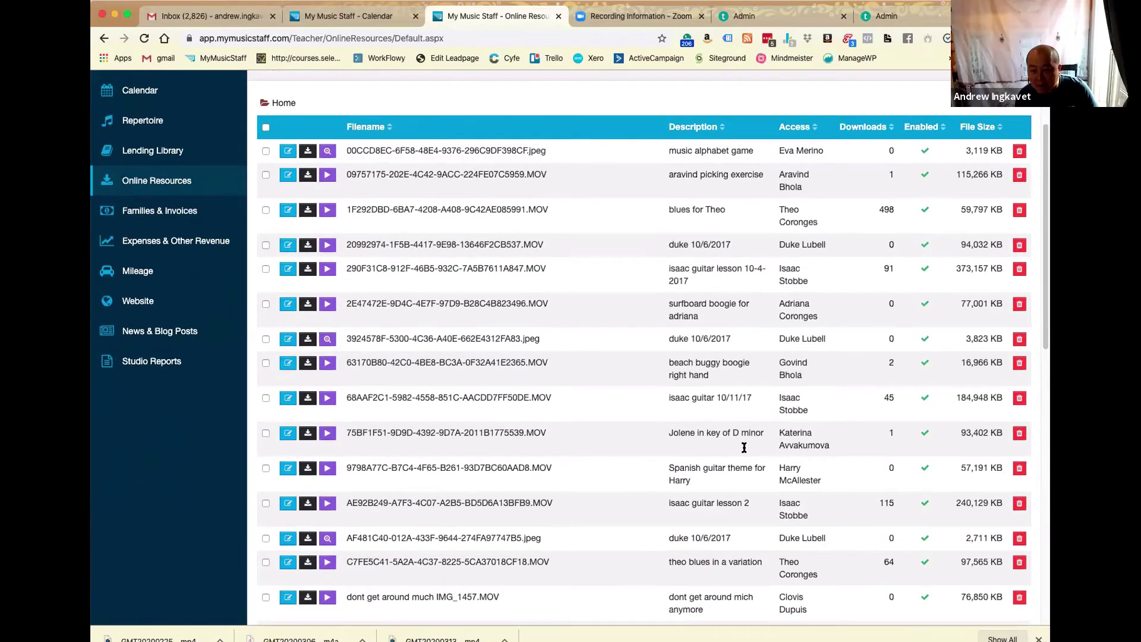
{"action": "scroll", "coordinate": [743, 447], "scroll_direction": "down", "scroll_amount": 1}
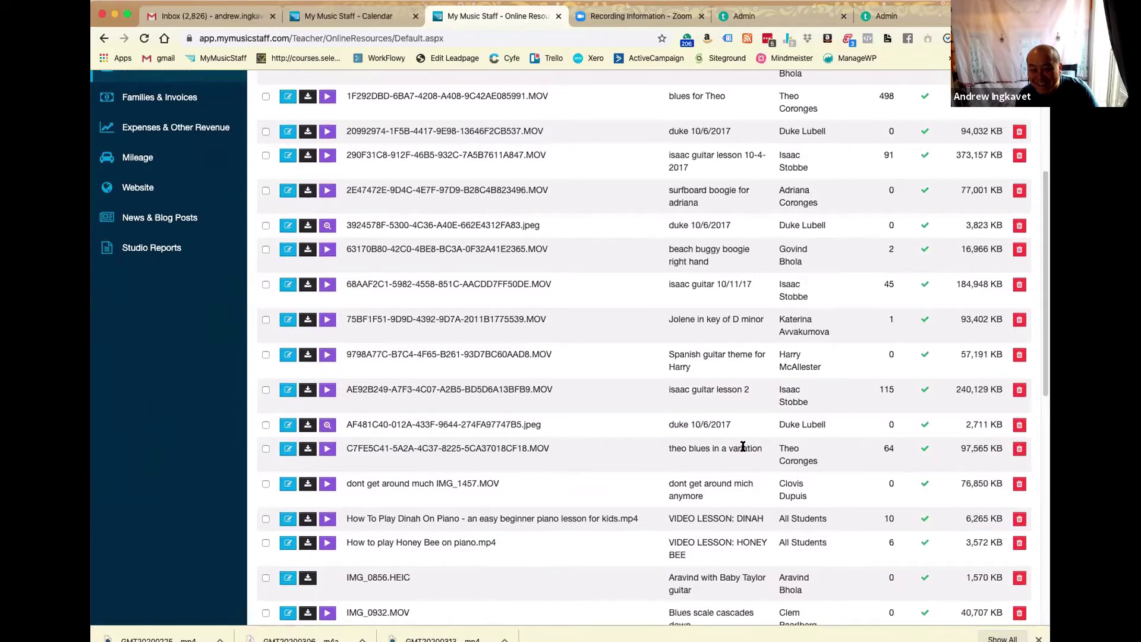
{"action": "scroll", "coordinate": [516, 406], "scroll_direction": "up", "scroll_amount": 3}
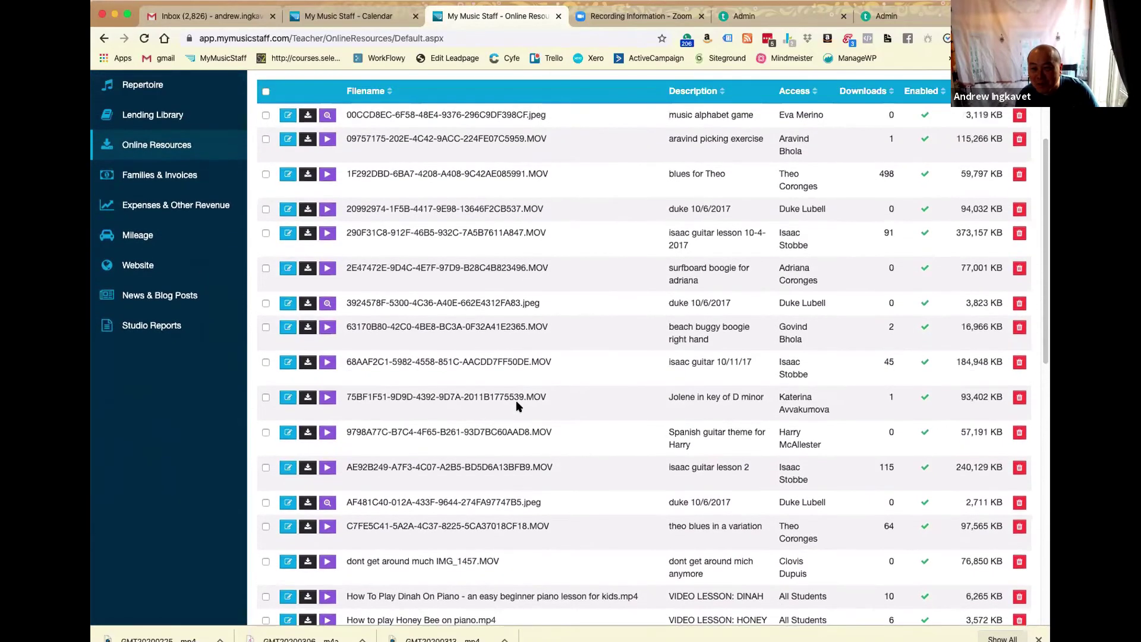
{"action": "scroll", "coordinate": [516, 406], "scroll_direction": "up", "scroll_amount": 1}
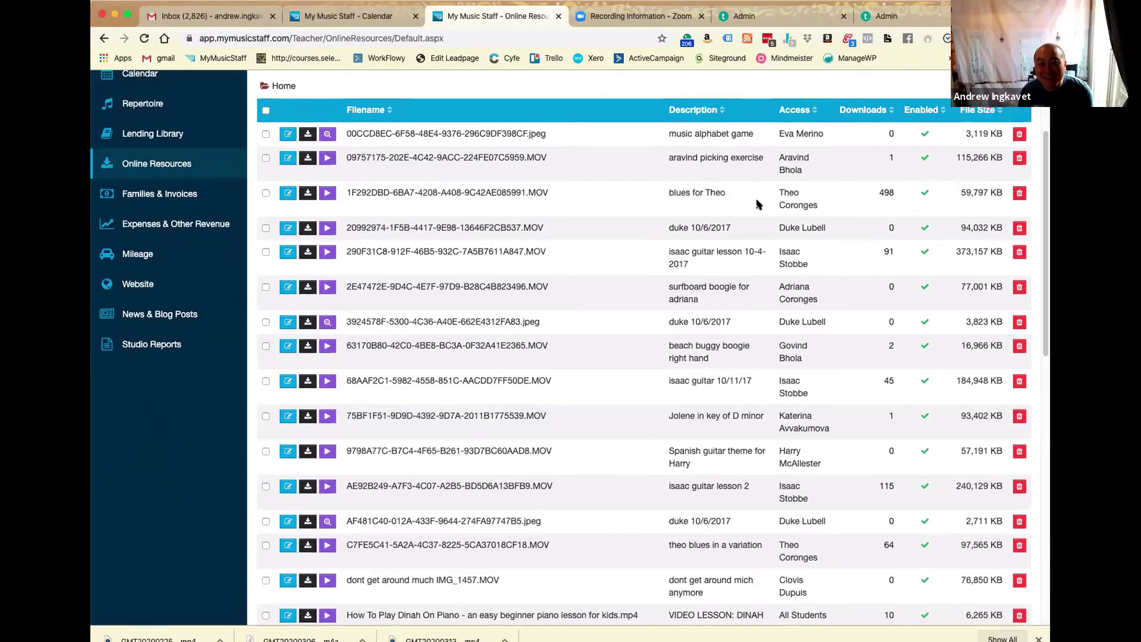
Step: Review the download counts of the shared lesson files across the whole Online Resources list and return to its beginning
{"action": "scroll", "coordinate": [832, 216], "scroll_direction": "up", "scroll_amount": 1}
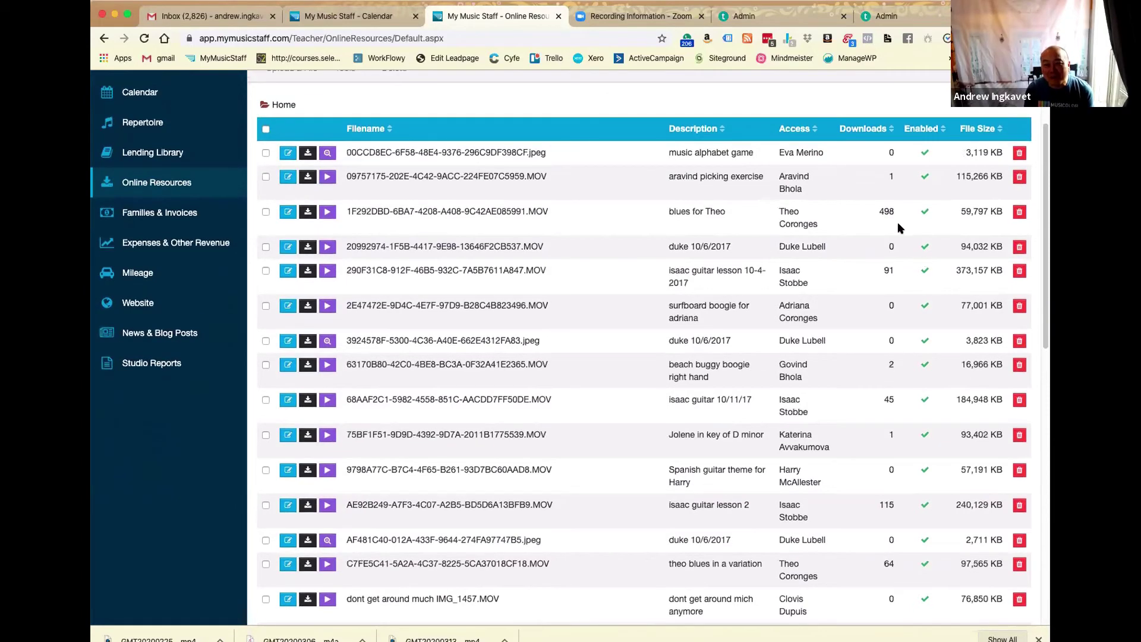
{"action": "scroll", "coordinate": [877, 220], "scroll_direction": "down", "scroll_amount": 10}
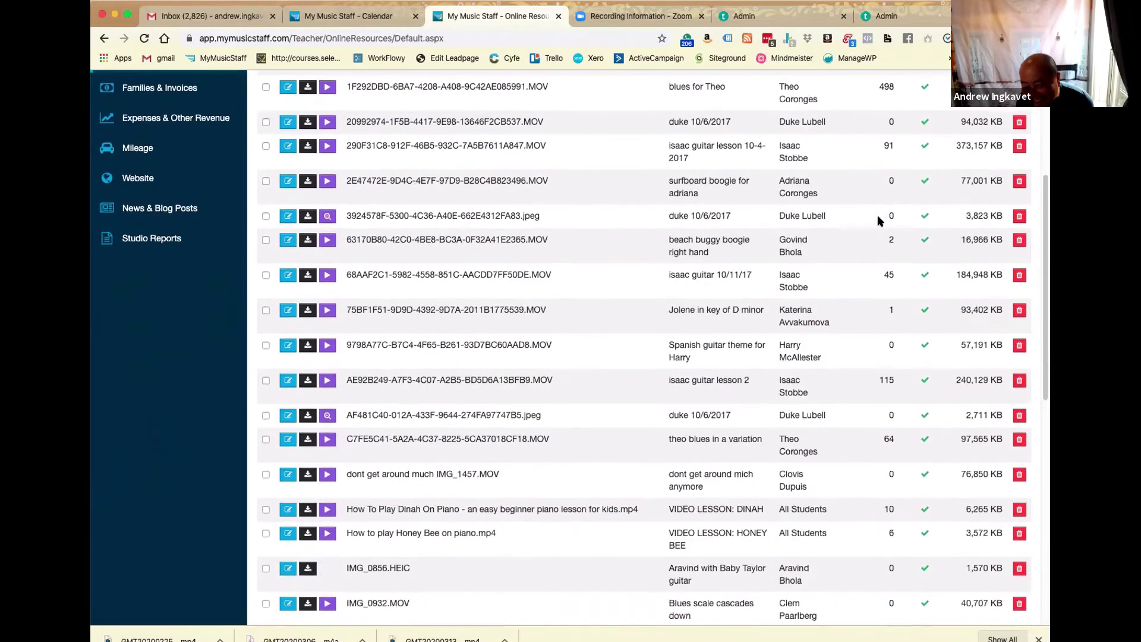
{"action": "scroll", "coordinate": [877, 220], "scroll_direction": "down", "scroll_amount": 5}
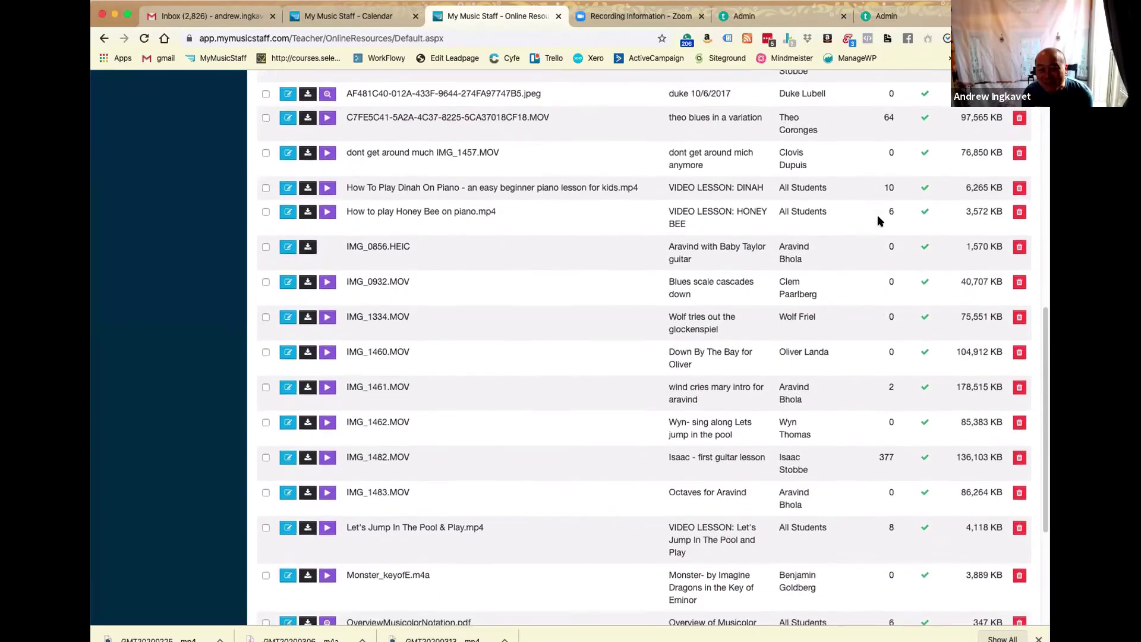
{"action": "scroll", "coordinate": [878, 220], "scroll_direction": "down", "scroll_amount": 4}
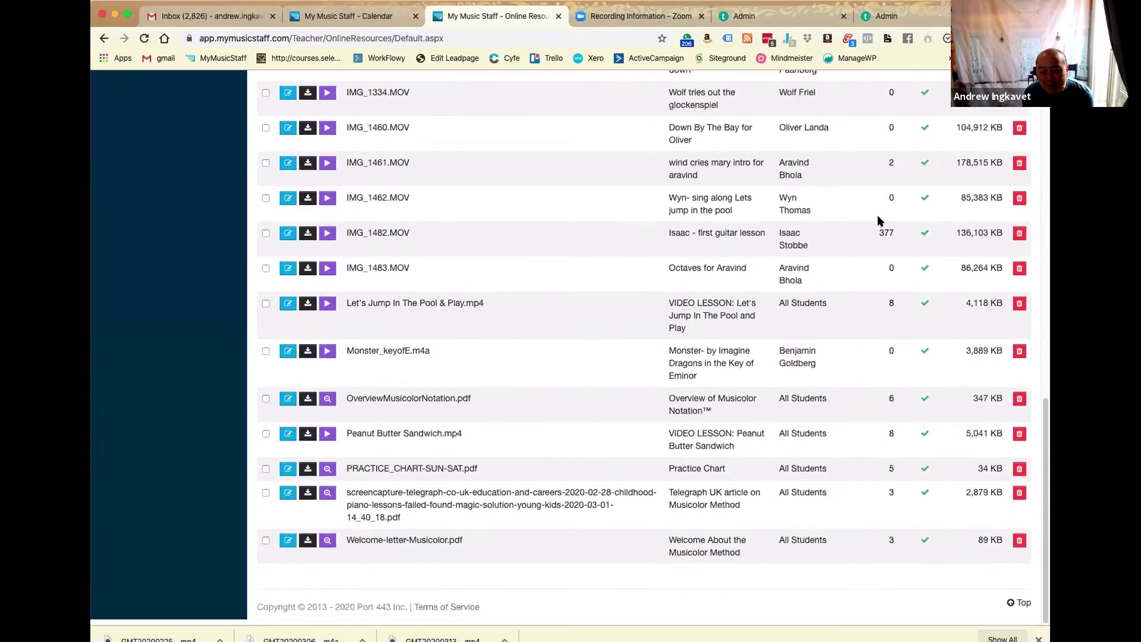
{"action": "scroll", "coordinate": [878, 220], "scroll_direction": "up", "scroll_amount": 20}
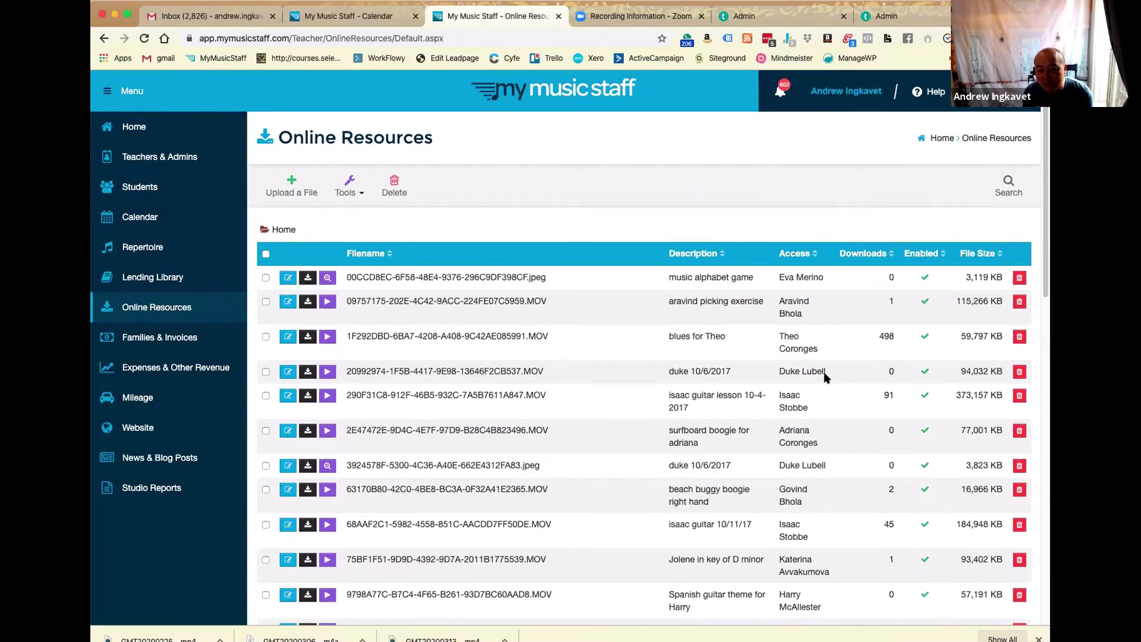
{"action": "scroll", "coordinate": [823, 376], "scroll_direction": "down", "scroll_amount": 15}
{"action": "scroll", "coordinate": [823, 378], "scroll_direction": "down", "scroll_amount": 1}
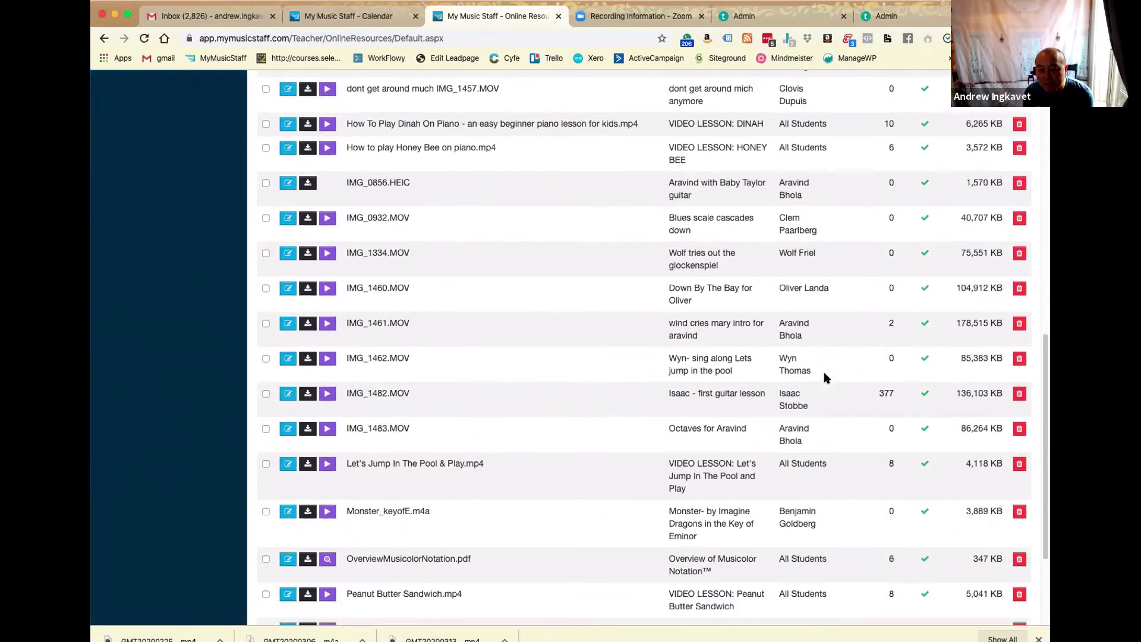
{"action": "scroll", "coordinate": [823, 377], "scroll_direction": "up", "scroll_amount": 16}
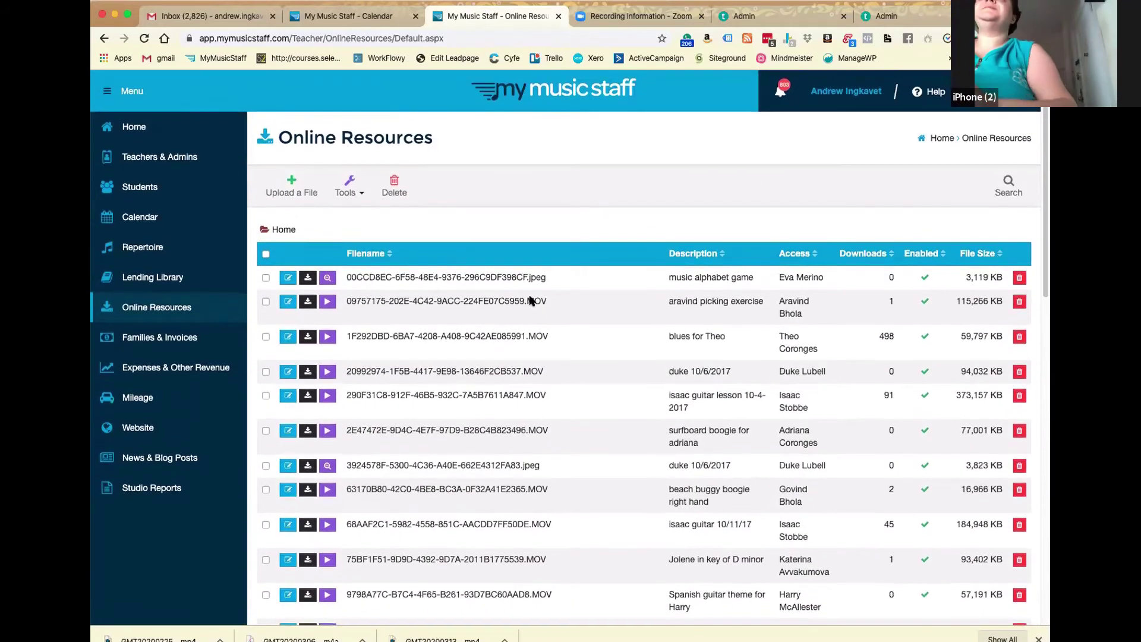